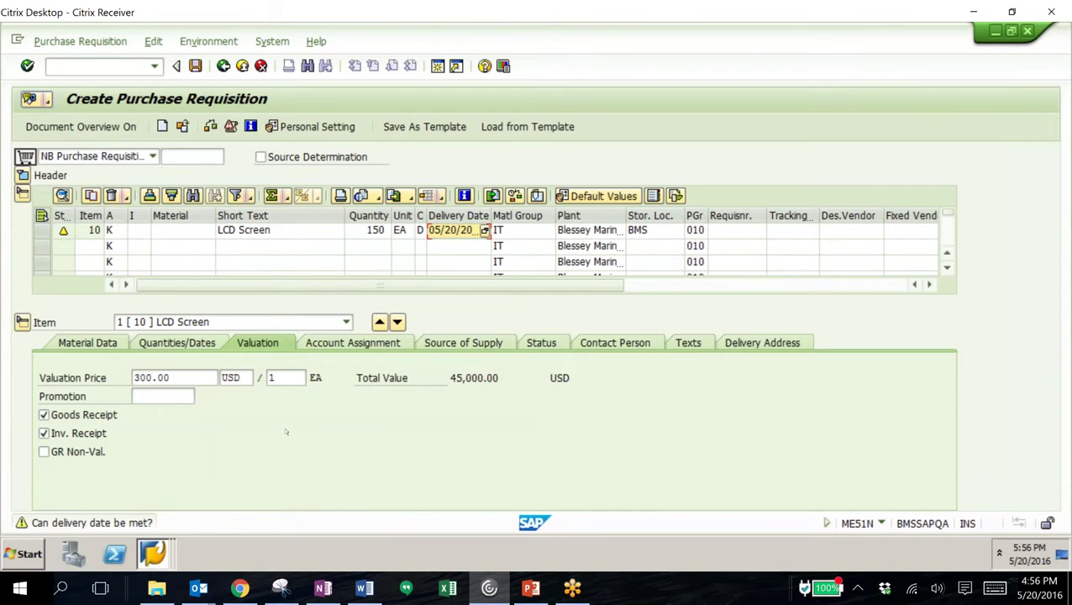
Keep NB Purchase Requisition as the document type, check the LCD Screen item's account assignment, and save the requisition
left_click(153, 156)
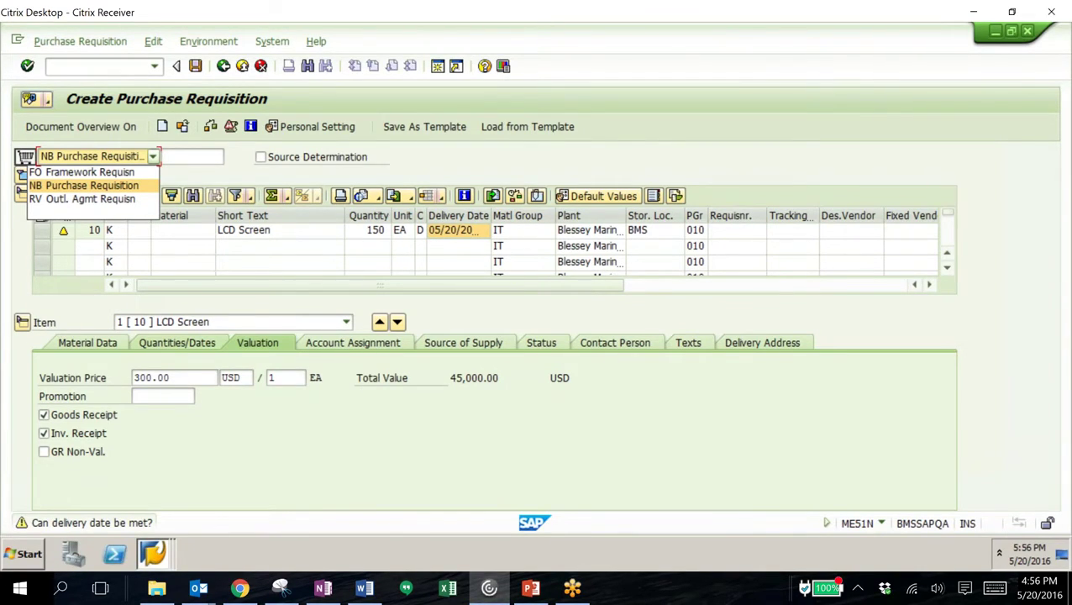
left_click(126, 185)
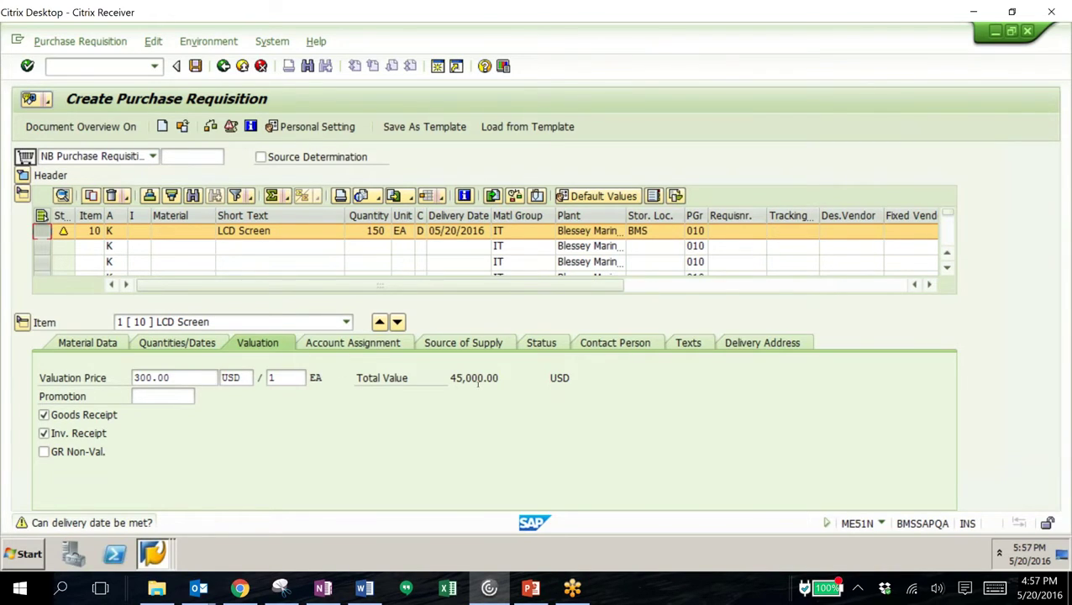
left_click(41, 156)
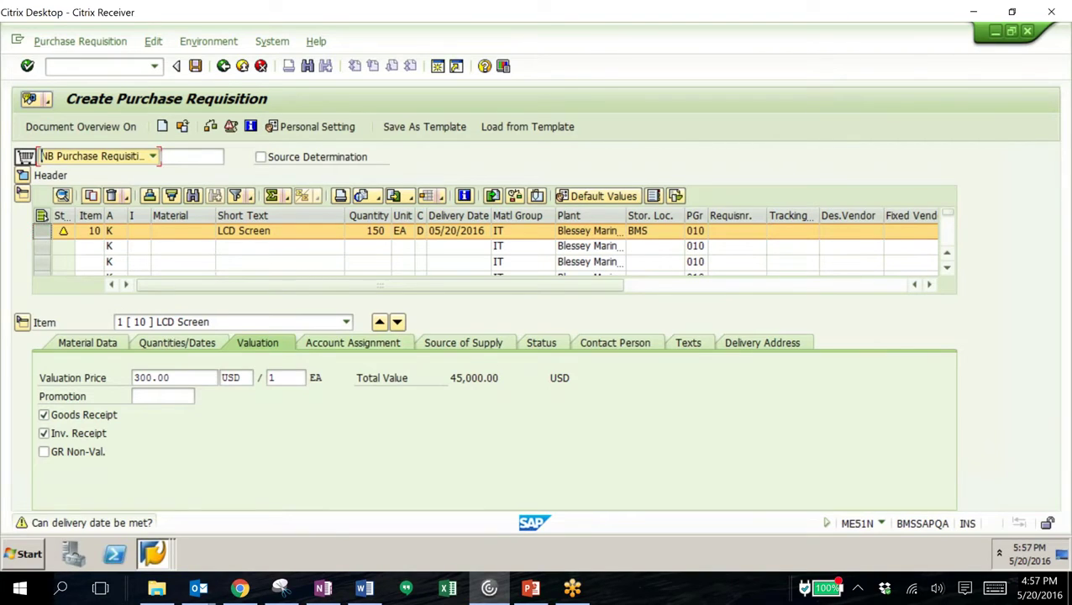
left_click(352, 343)
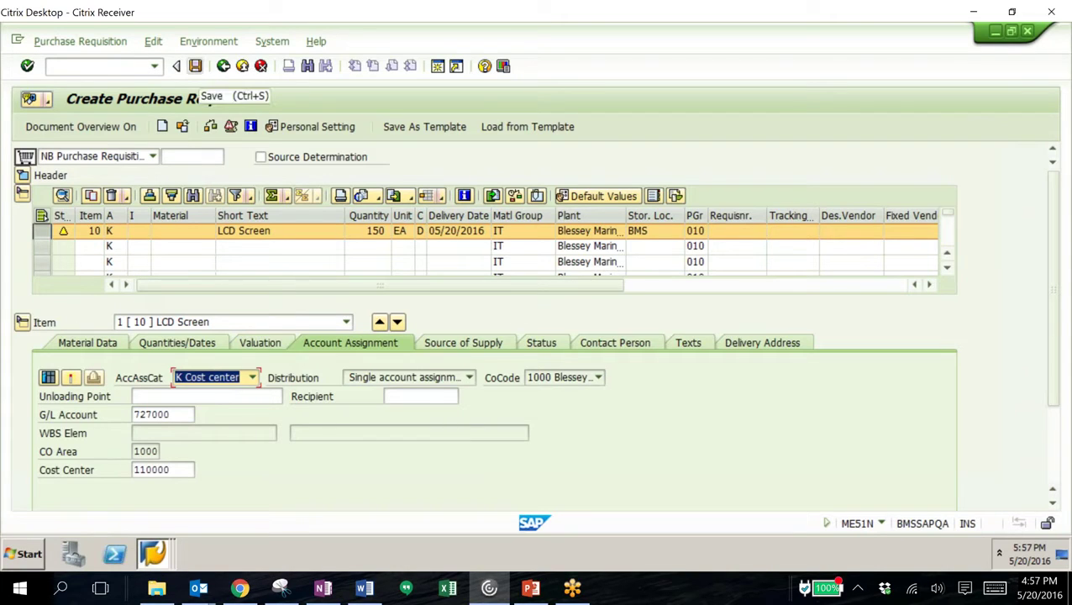
left_click(195, 66)
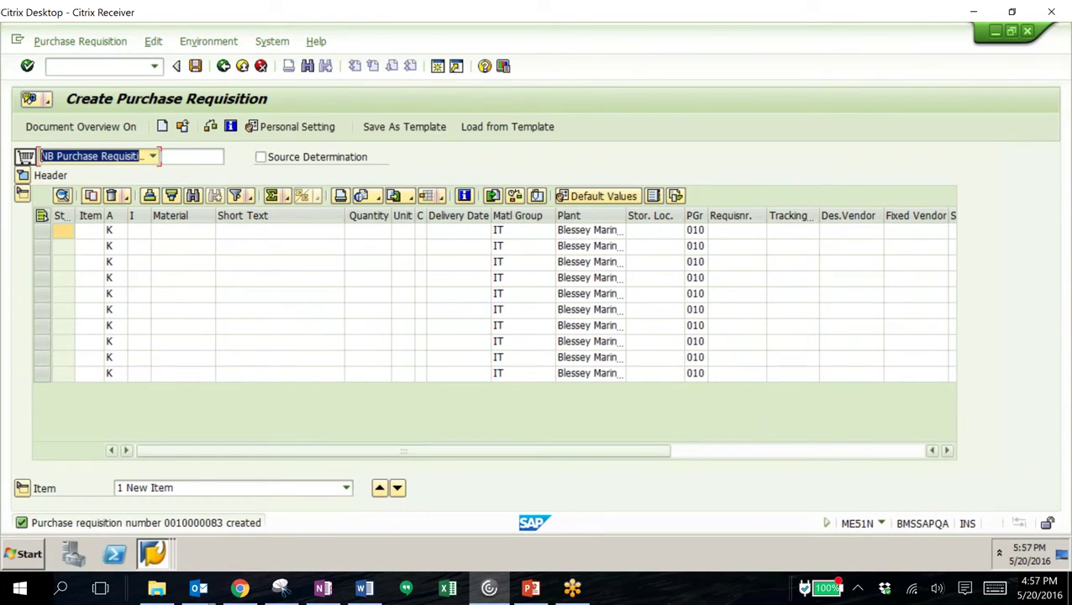
Open purchase order creation with transaction /nme21n and show My purchase requisitions in the document overview
left_click(99, 67)
type("/nme21n")
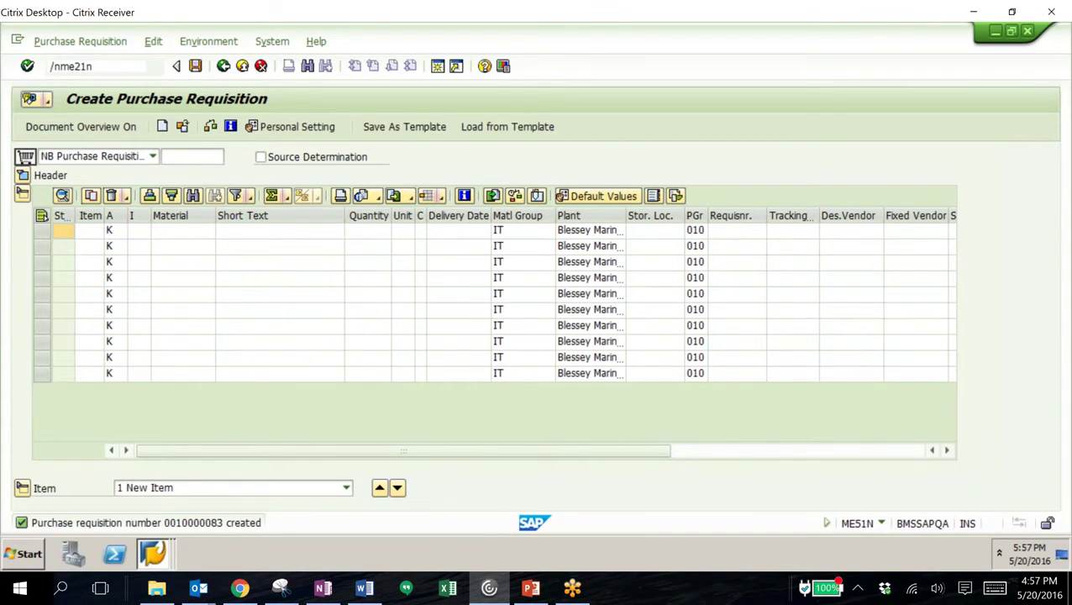
key("Return")
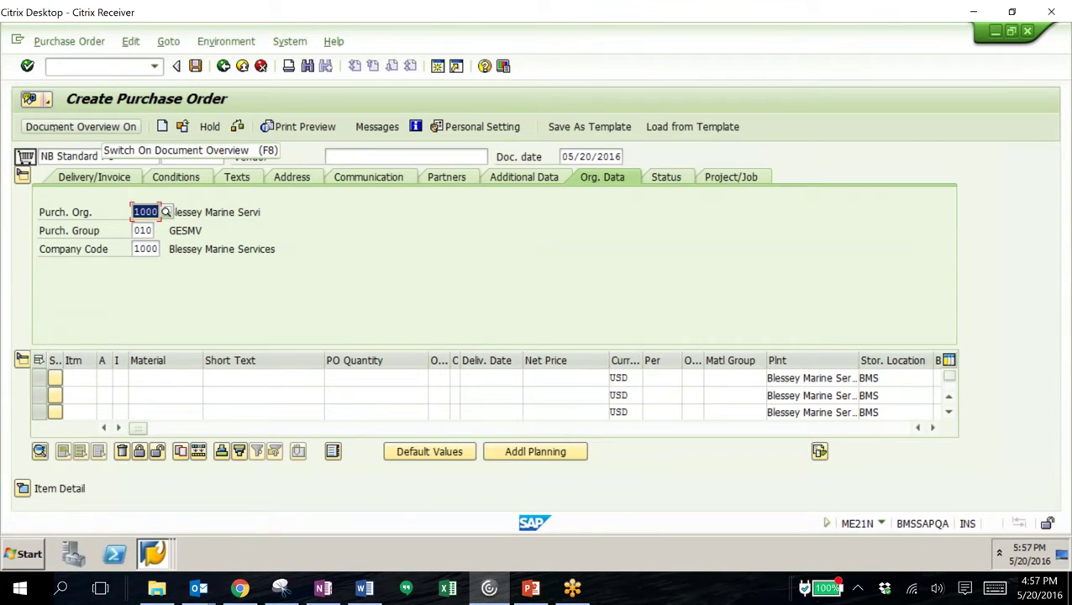
left_click(81, 126)
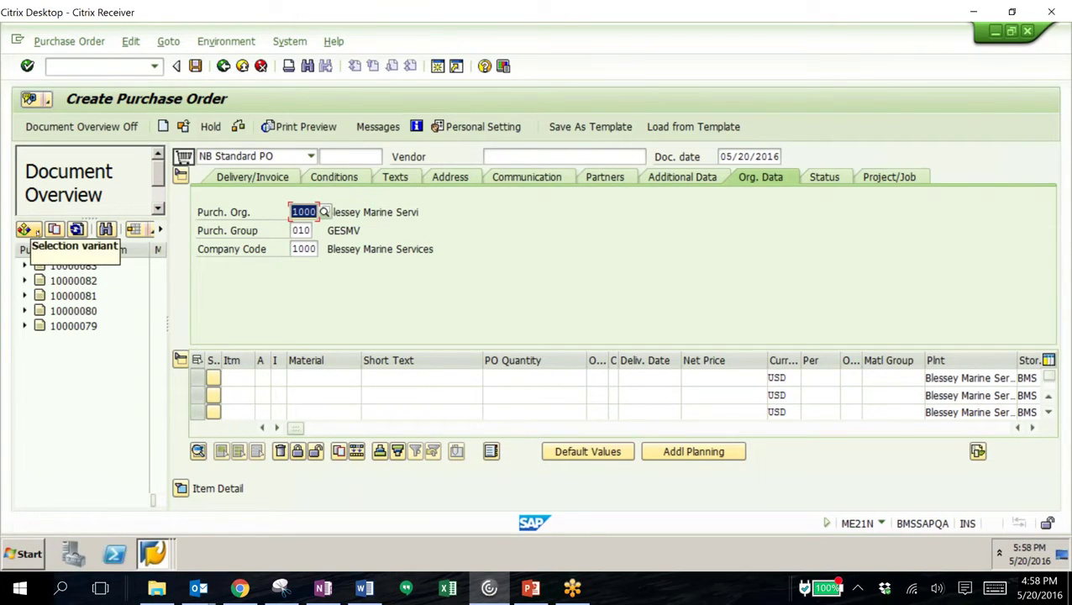
left_click(27, 230)
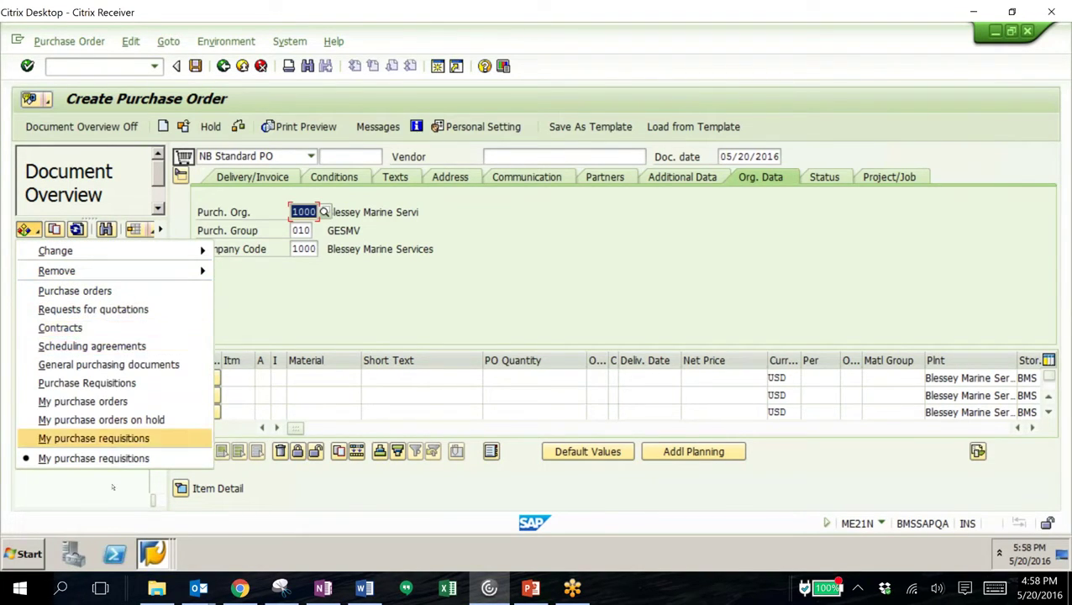
left_click(105, 437)
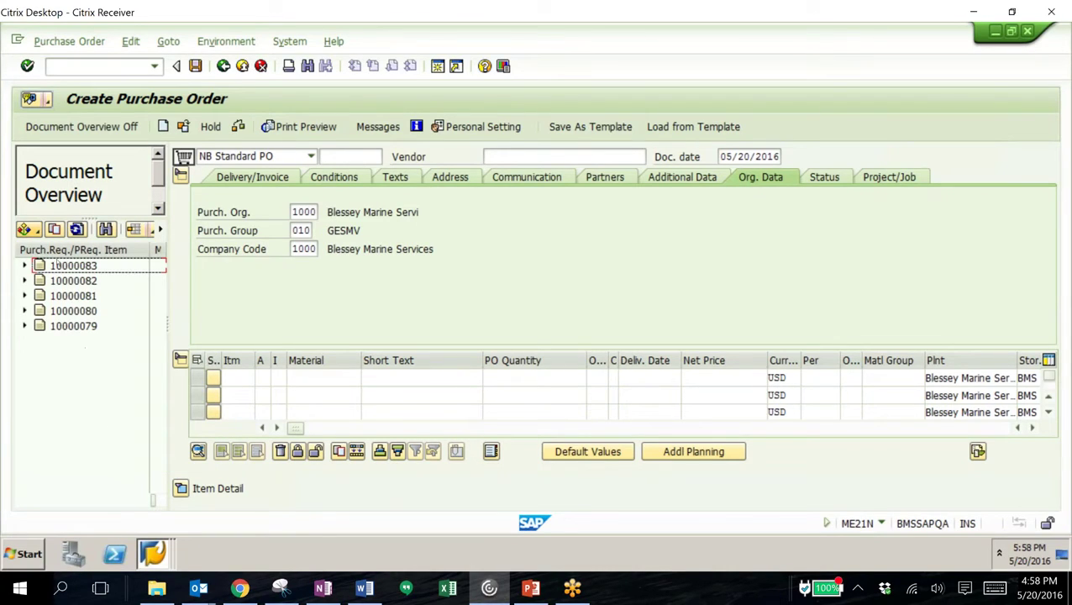
Adopt item 10, the LCD Screen, from the newest purchase requisition into the purchase order
left_click(23, 265)
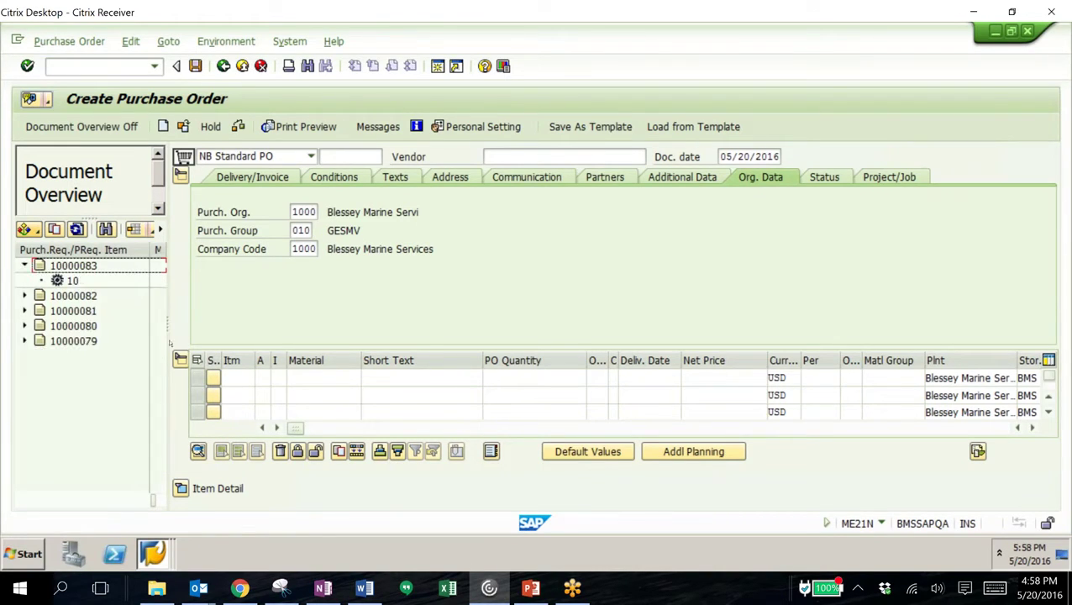
left_click_drag(200, 325, 266, 316)
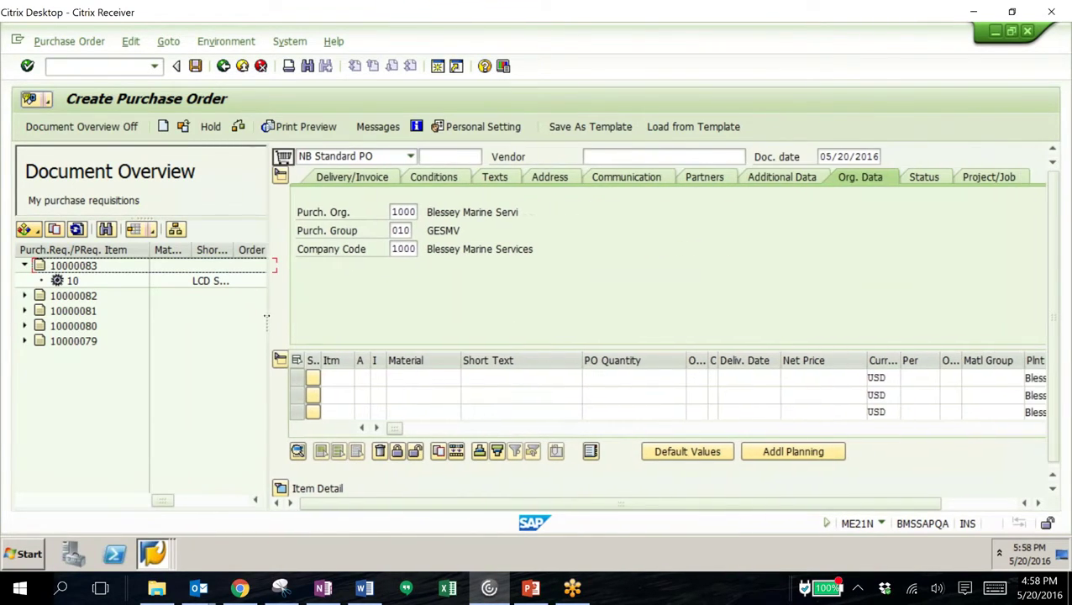
left_click(61, 280)
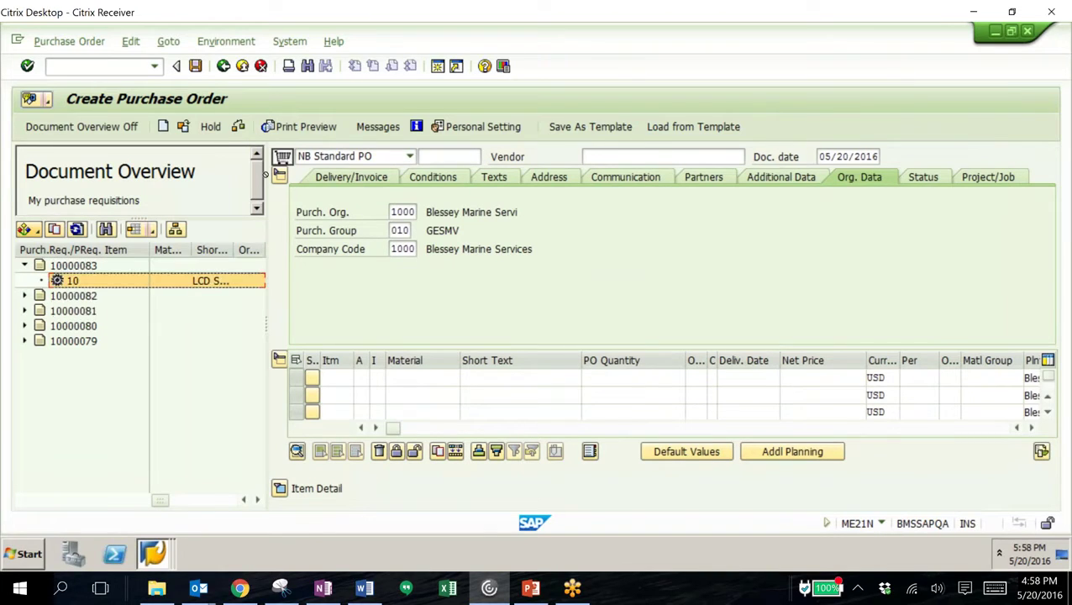
left_click(283, 157)
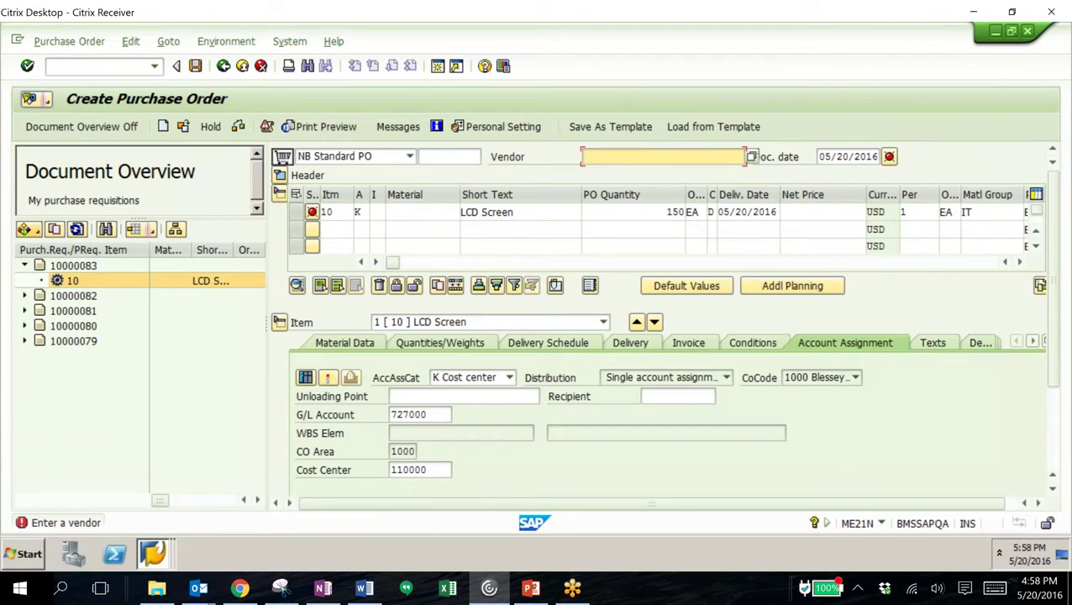
Search the vendors of company code 1000 and assign A & B Industries in Amelia to the purchase order
left_click(752, 156)
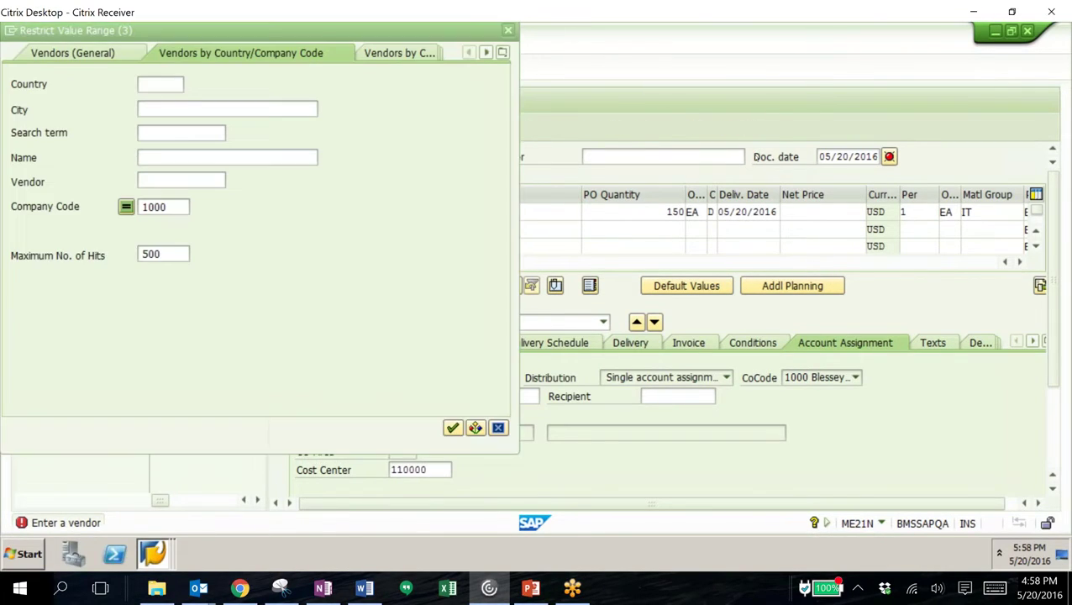
key("Return")
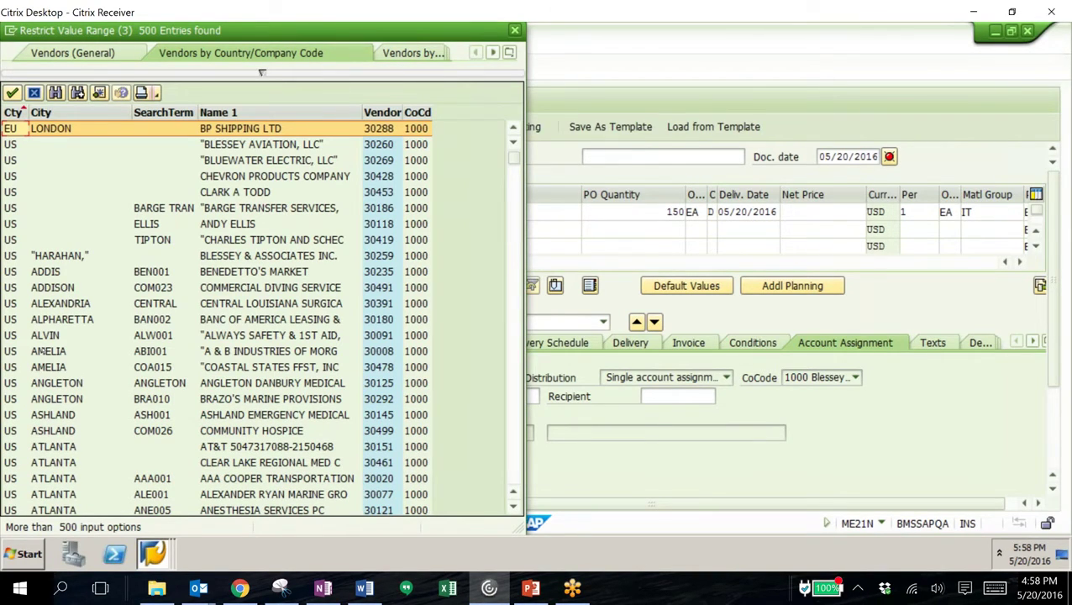
double_click(43, 351)
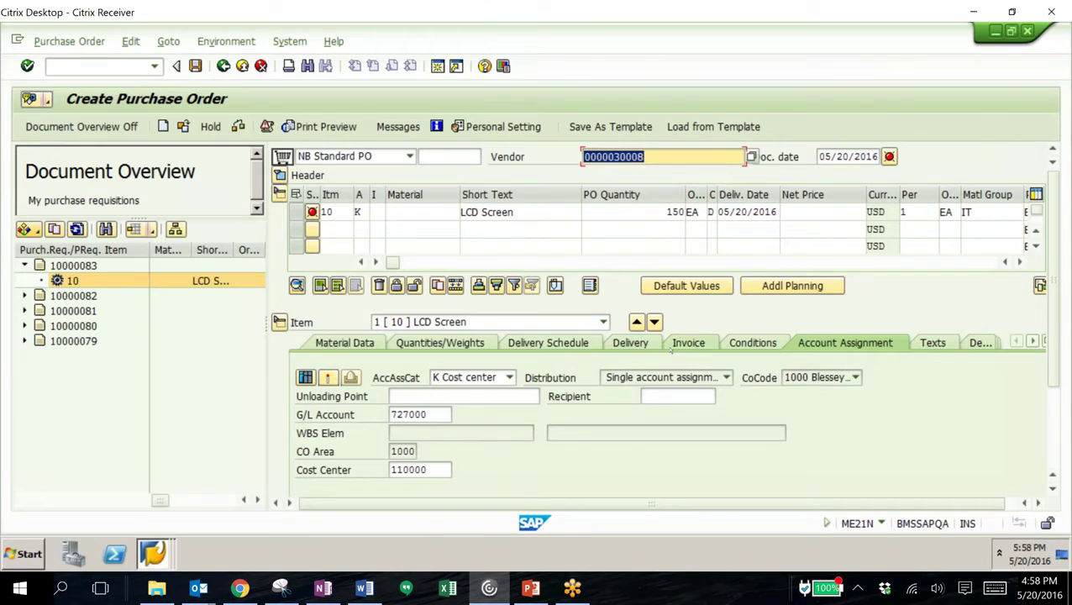
Review the LCD Screen item's delivery and invoice settings, and expand the purchase order header to its organizational data
left_click(630, 343)
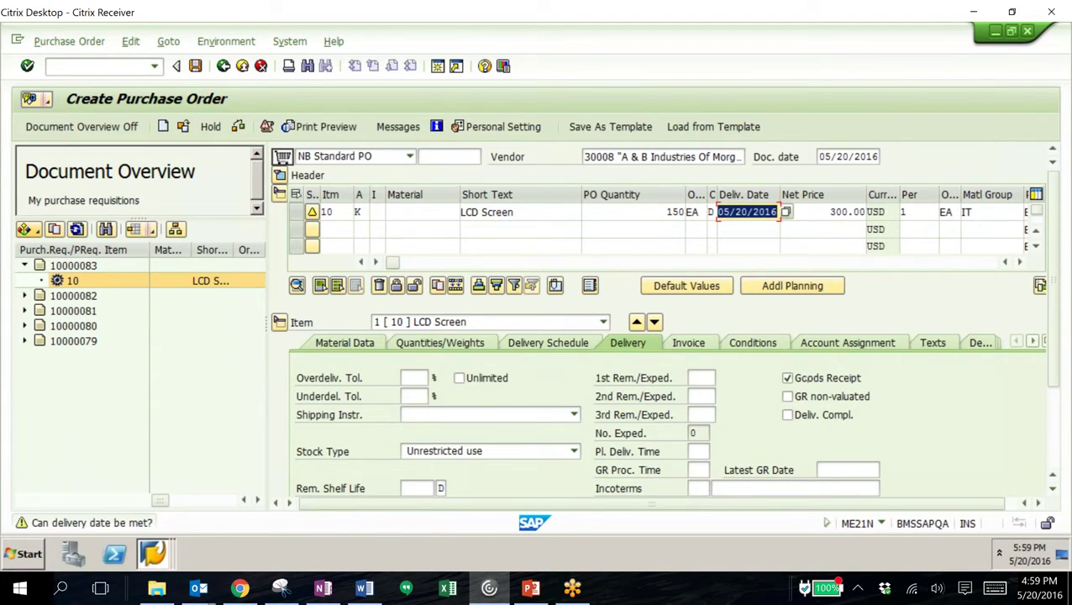
left_click(692, 341)
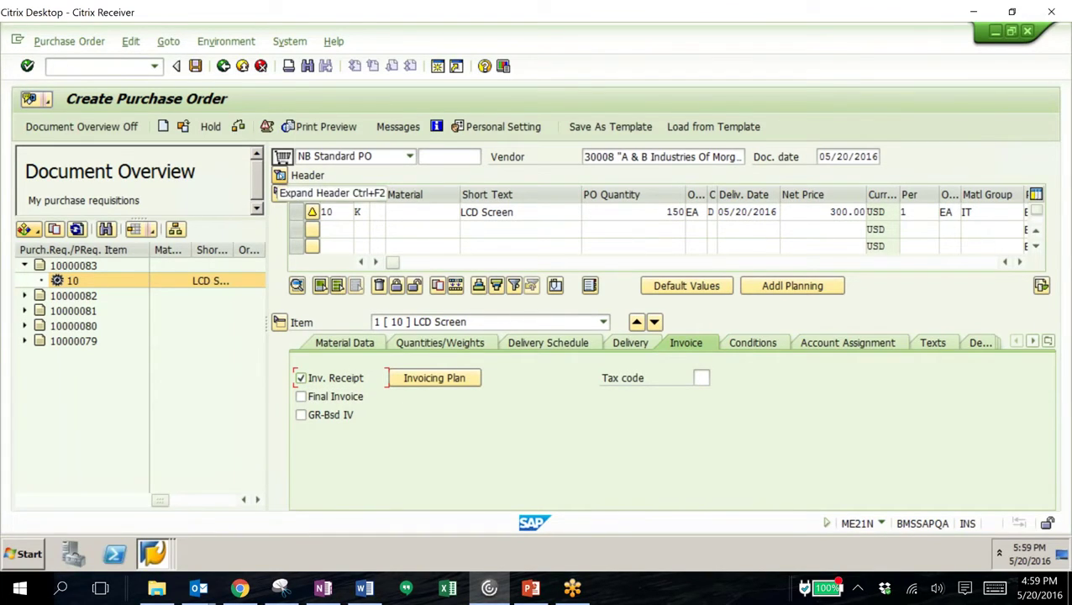
left_click(281, 174)
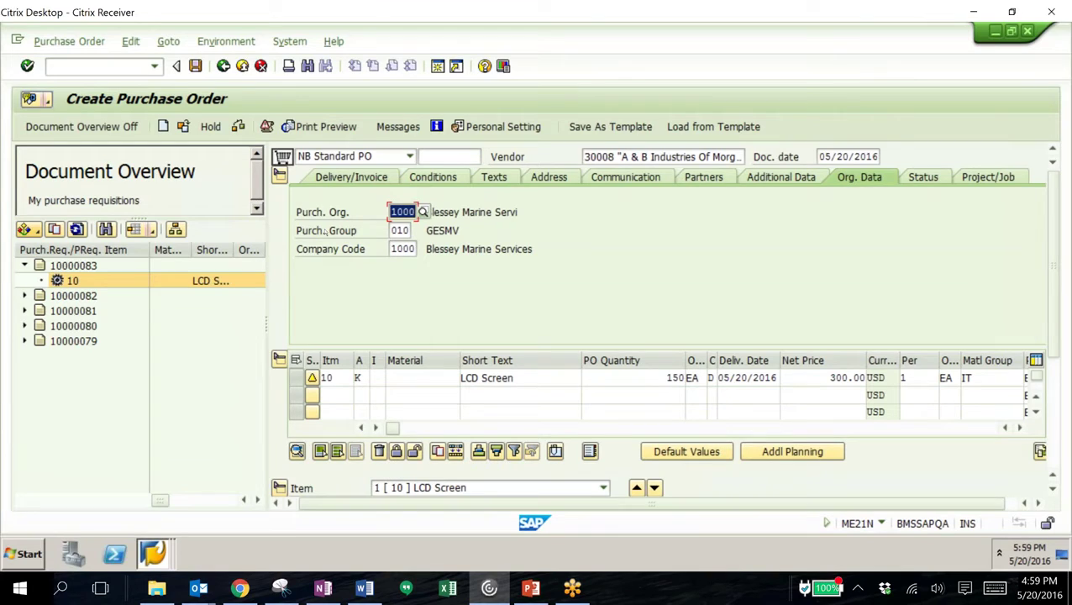
Switch to the Word document and change the I.T. Administrator – Level 1 limit to < $1,000
left_click(370, 594)
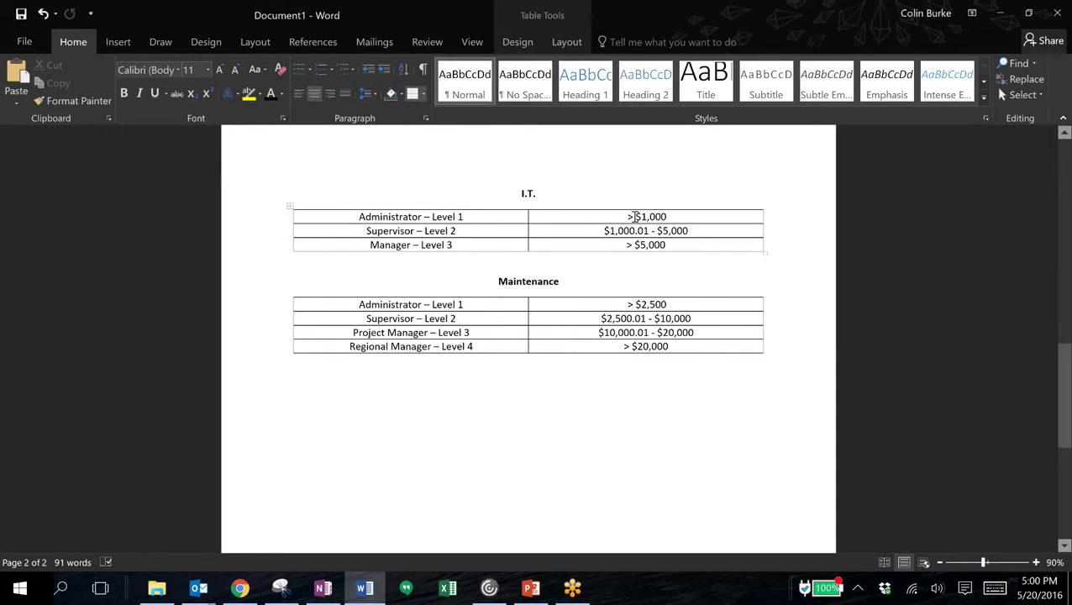
left_click(632, 217)
key("BackSpace")
type("<")
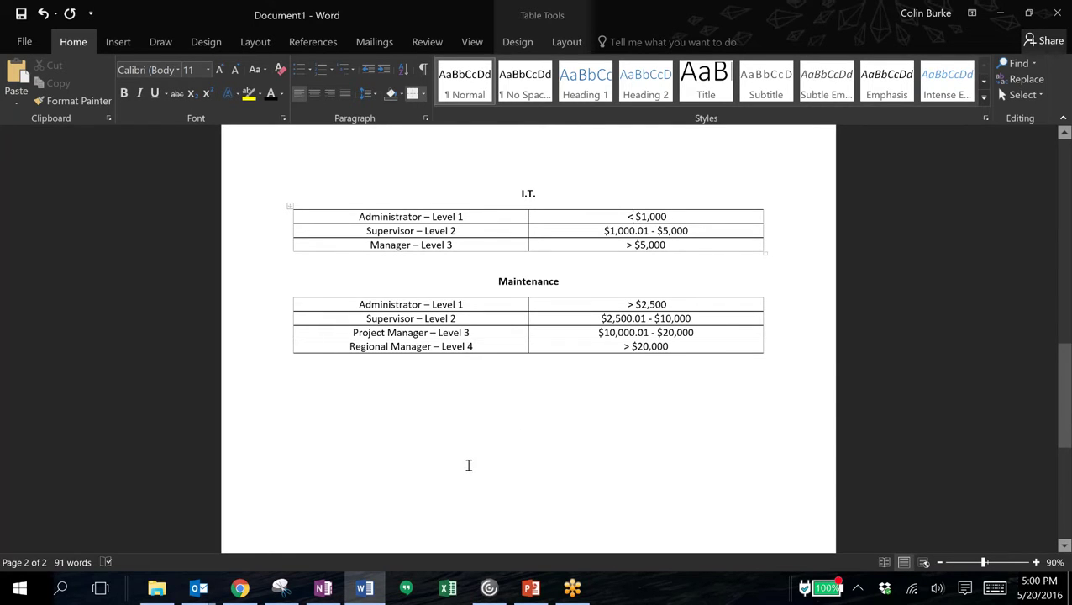
Return to the SAP purchase order and check its purchasing group and the available order document types
left_click(489, 587)
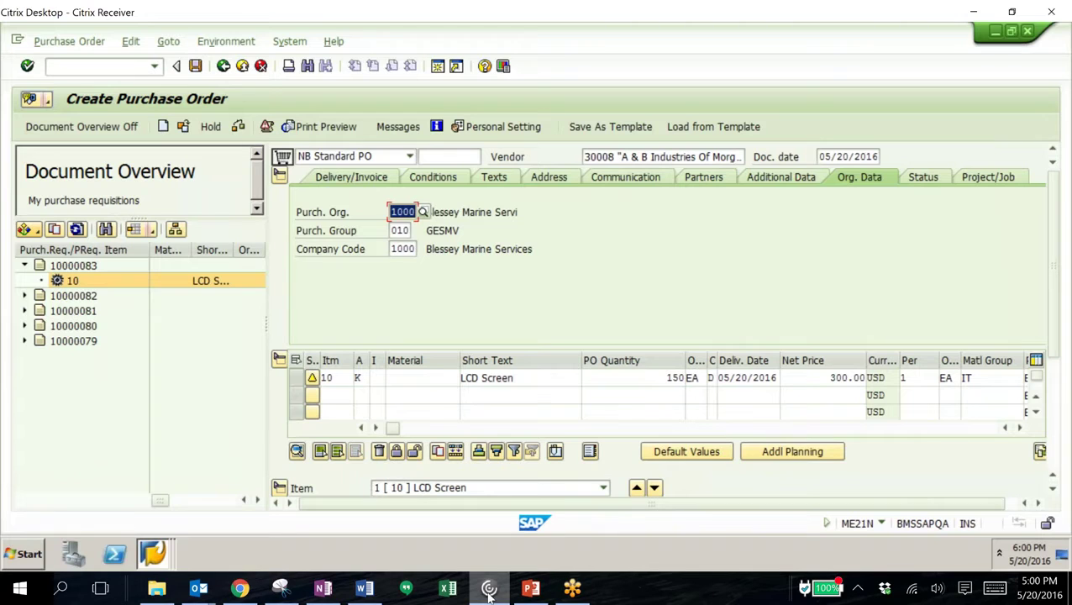
left_click(395, 230)
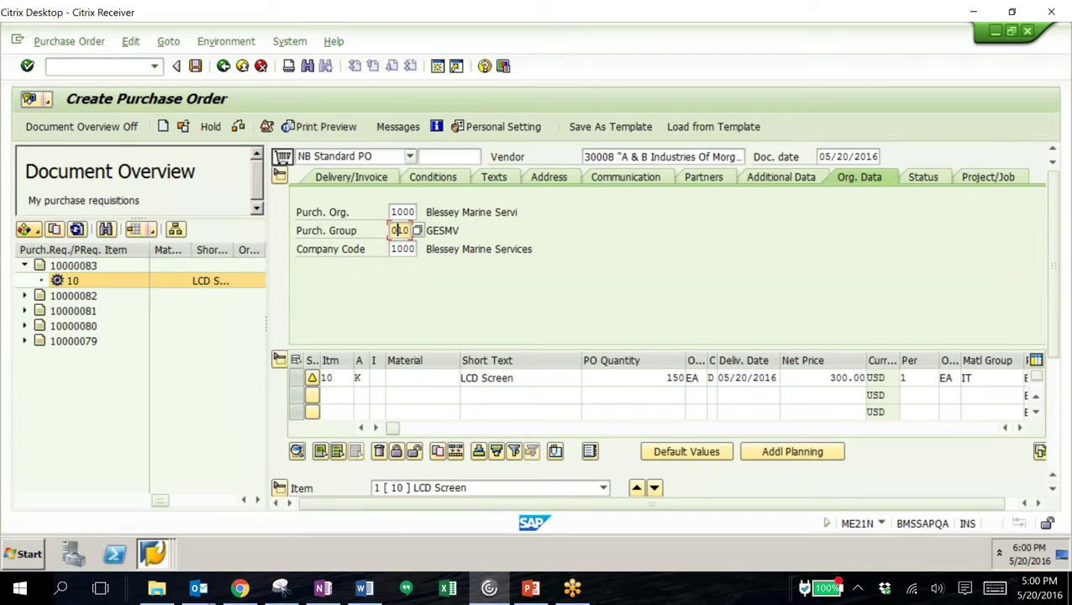
left_click(411, 156)
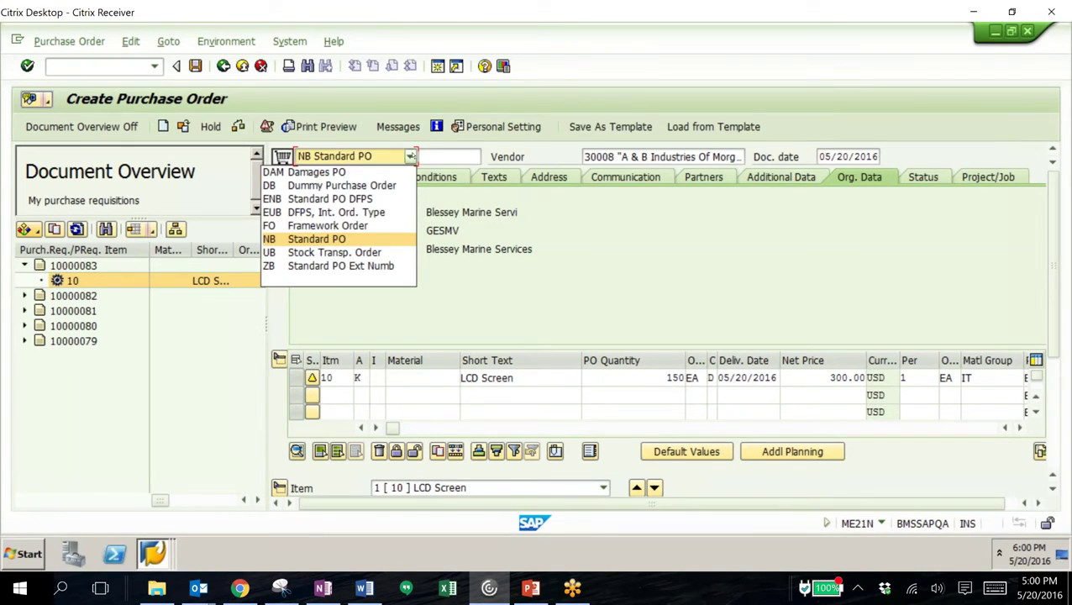
left_click(551, 293)
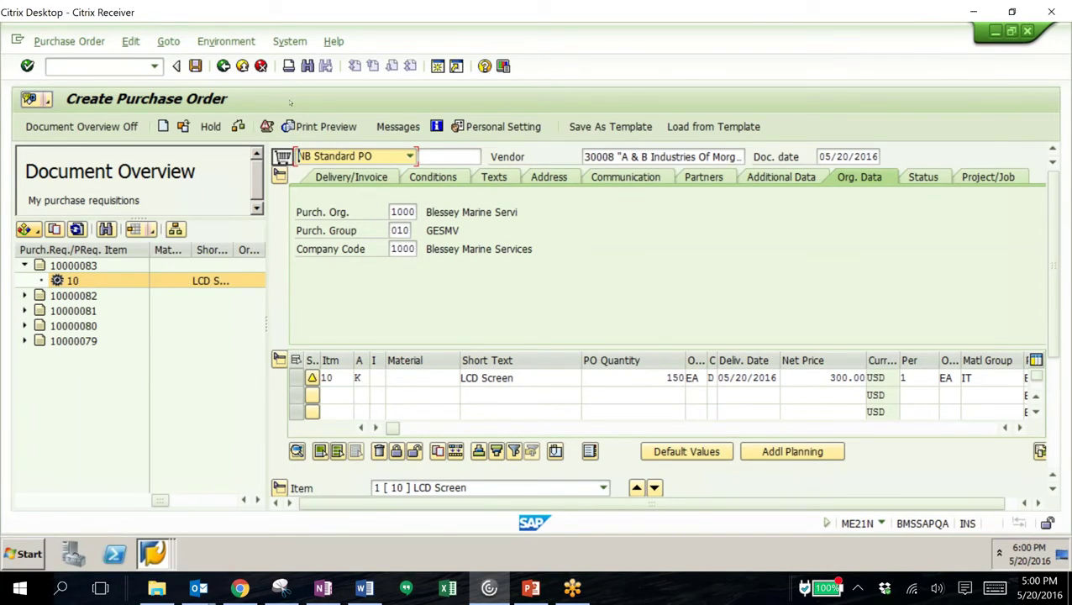
Save the standard purchase order for the LCD Screen item, confirming the Save Document dialog
left_click(195, 68)
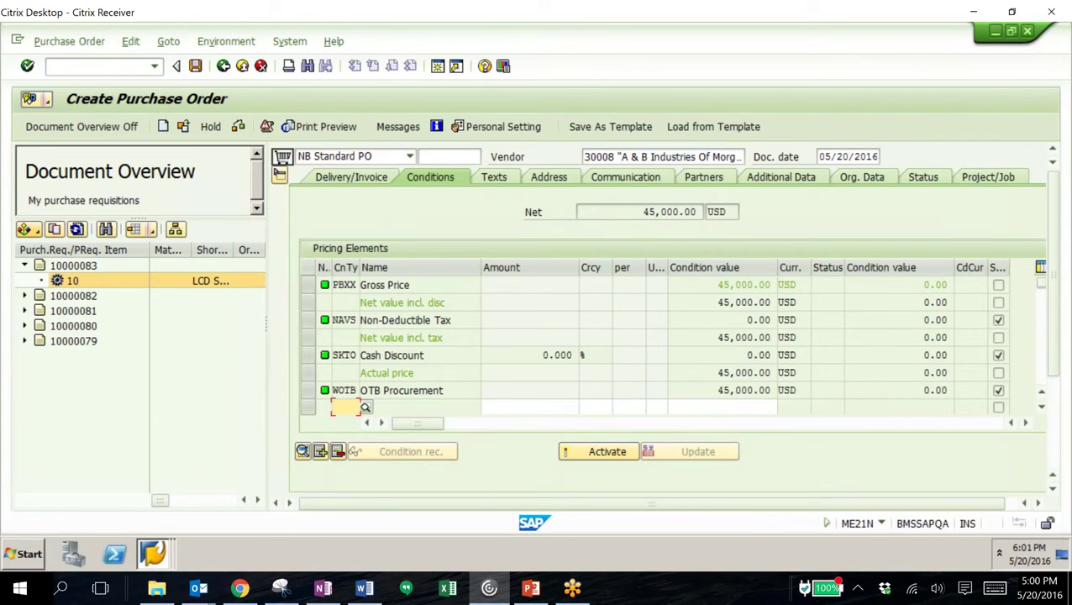
left_click(195, 66)
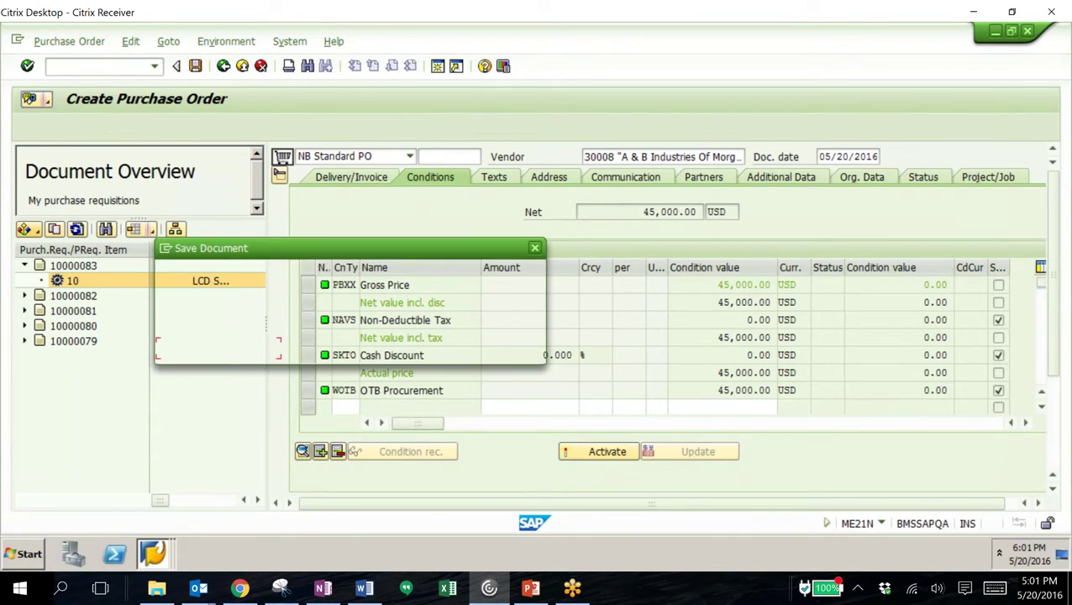
left_click(222, 348)
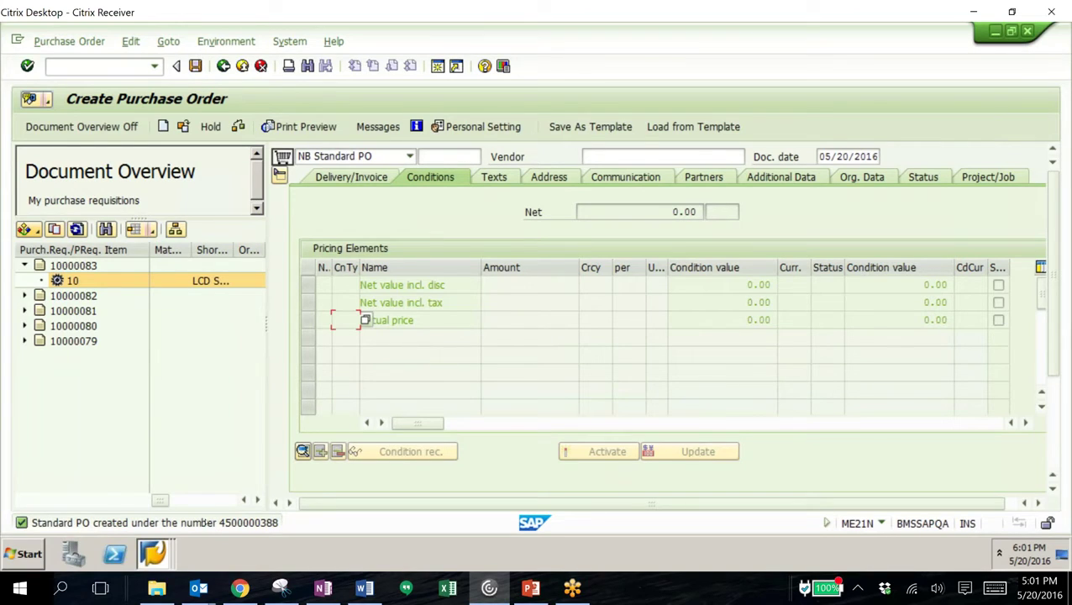
Copy the new purchase order's number from the details of the creation message
double_click(151, 523)
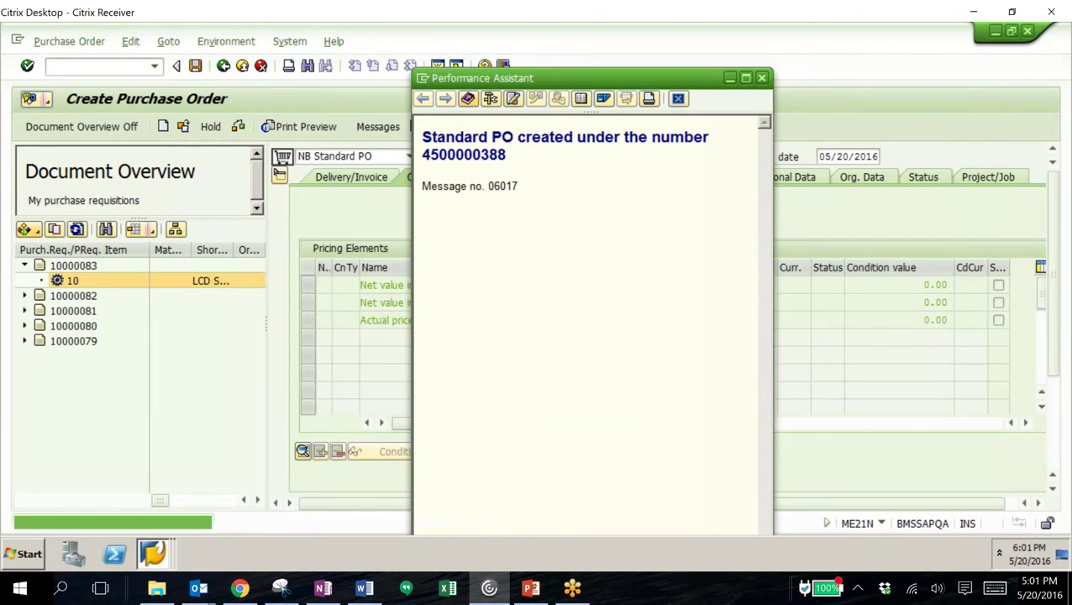
double_click(464, 155)
key("ctrl+c")
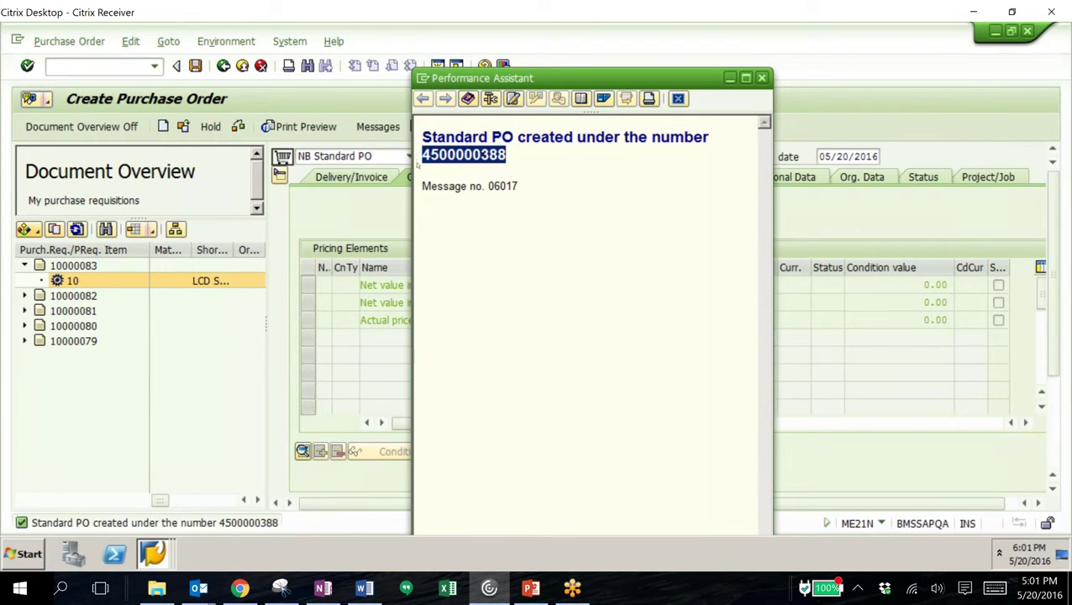
key("Escape")
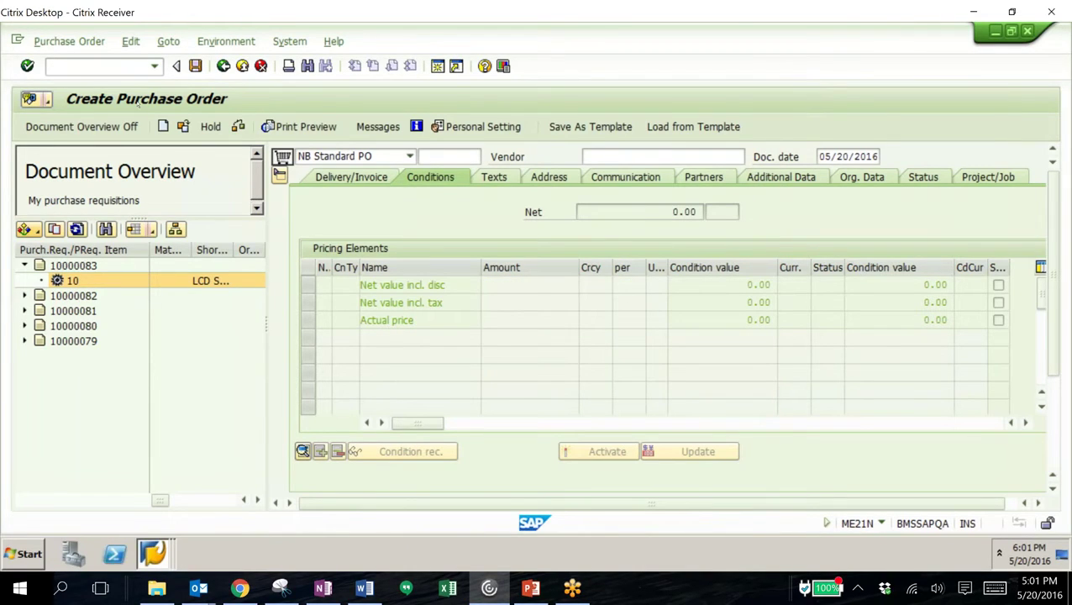
Open purchase order release with transaction /nme29n and load the new LCD Screen order by its copied number
left_click(119, 70)
type("/nme29n")
key("Return")
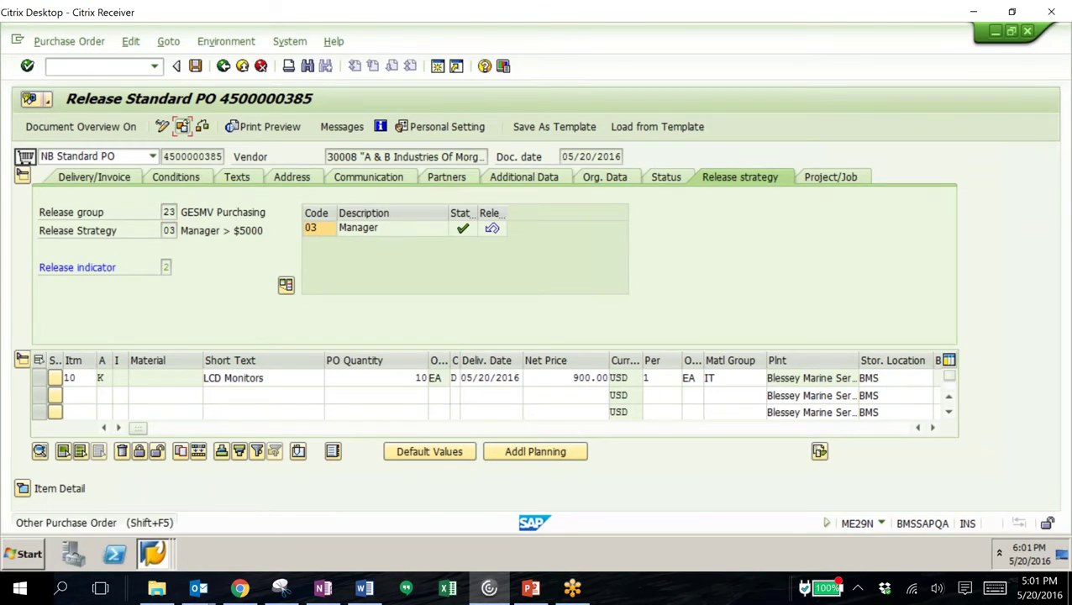
left_click(181, 126)
type("4500000388")
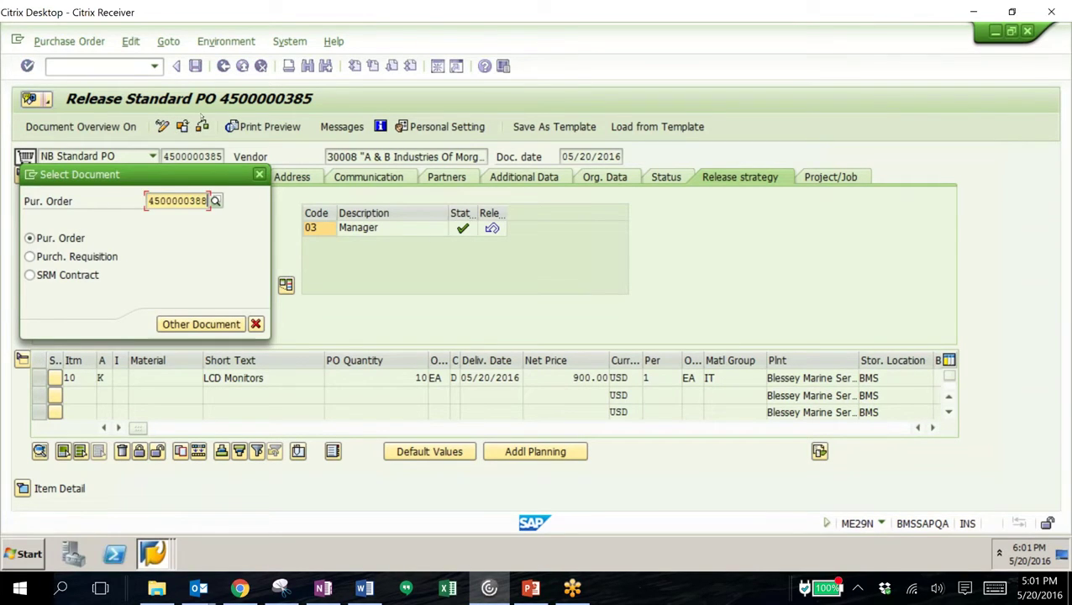
key("Return")
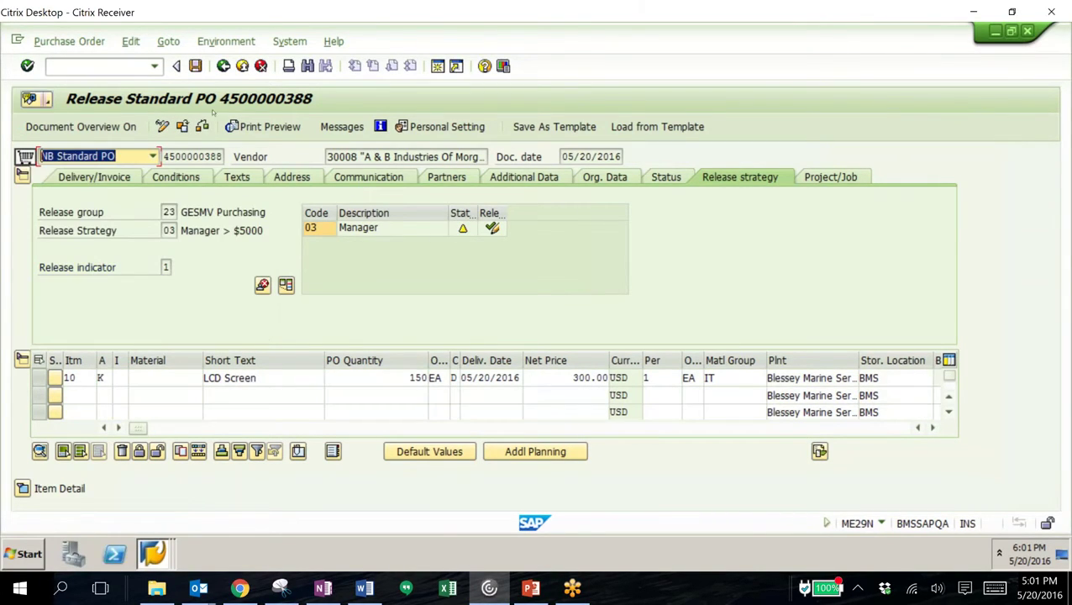
Release the LCD Screen purchase order with the Manager release code 03 and save it, confirming the save
key("ctrl+F1")
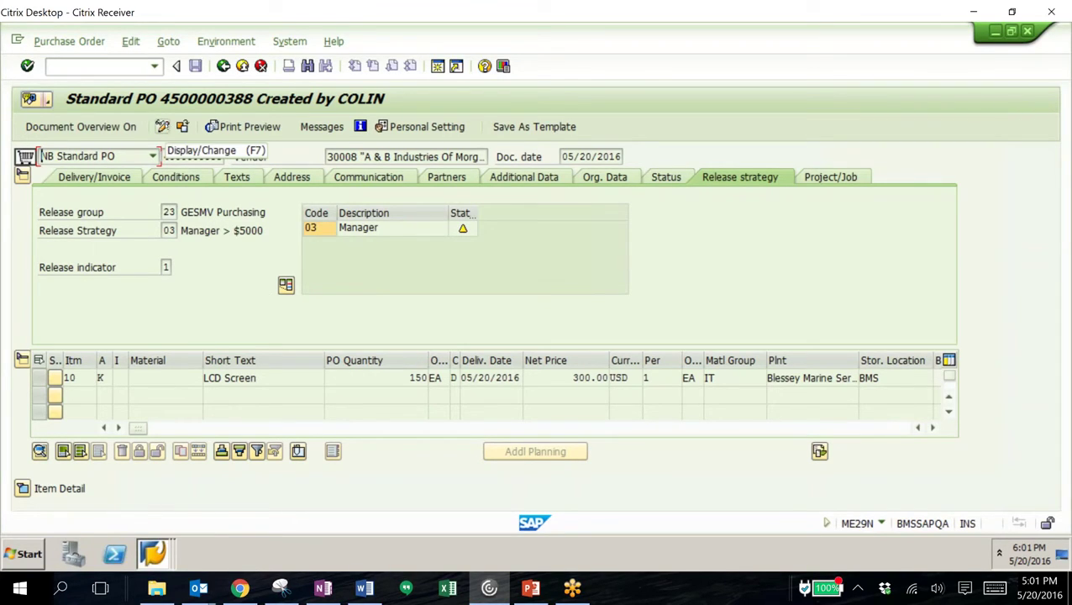
left_click(163, 127)
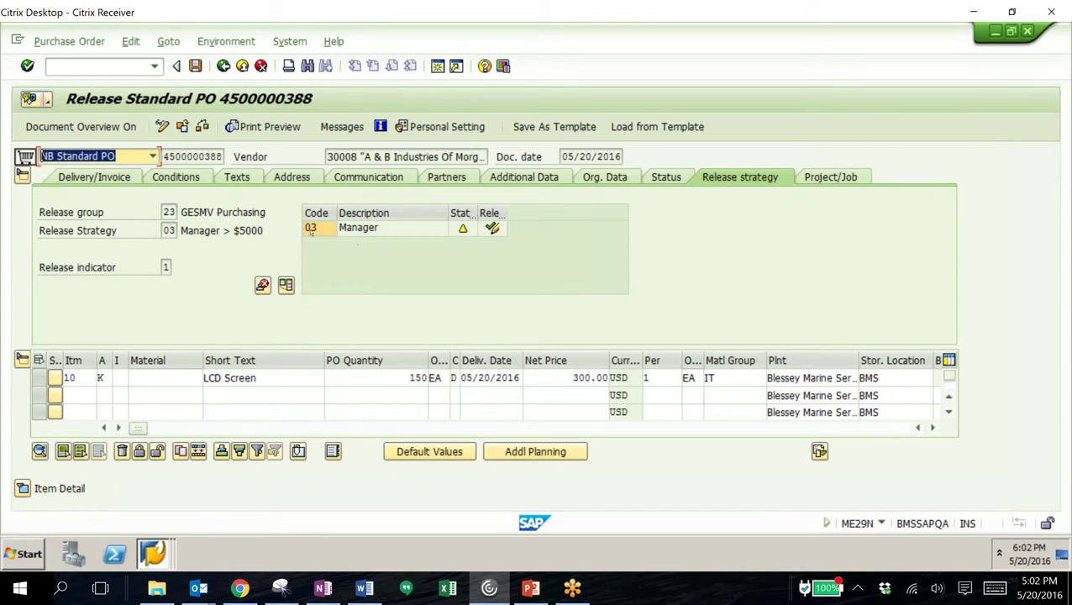
left_click(492, 227)
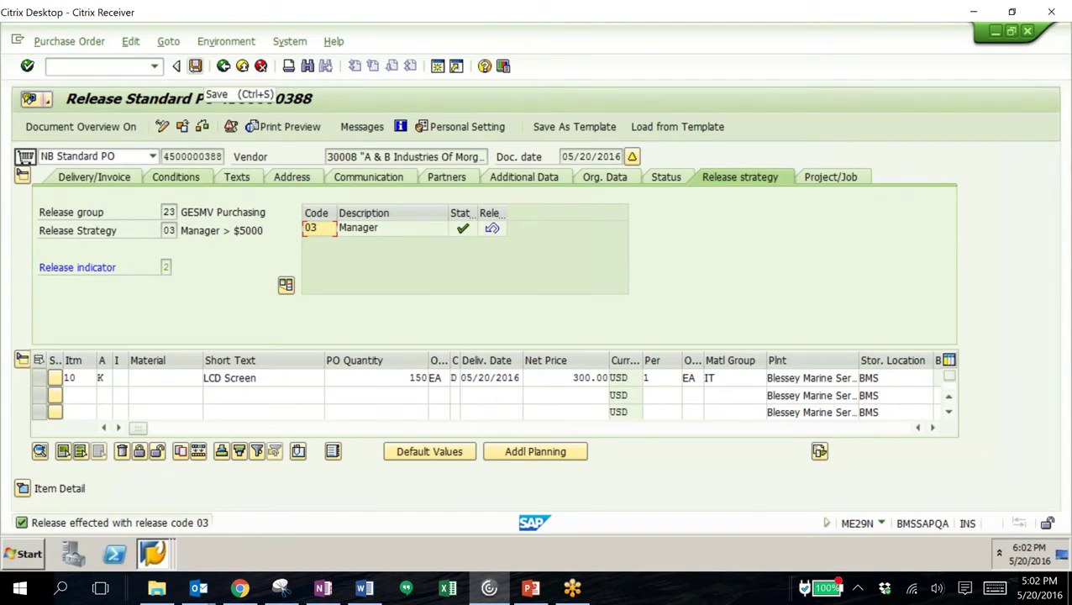
left_click(195, 66)
key("Return")
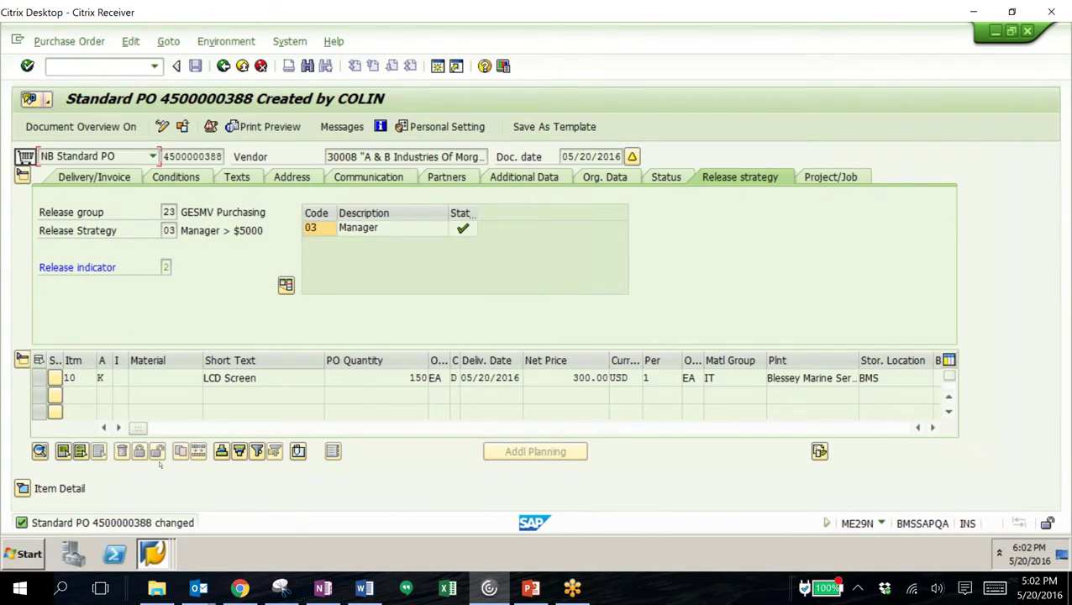
Open goods receipt with transaction /nmigo and load the LCD Screen purchase order by its copied number
left_click(105, 67)
type("/nmigo")
key("Return")
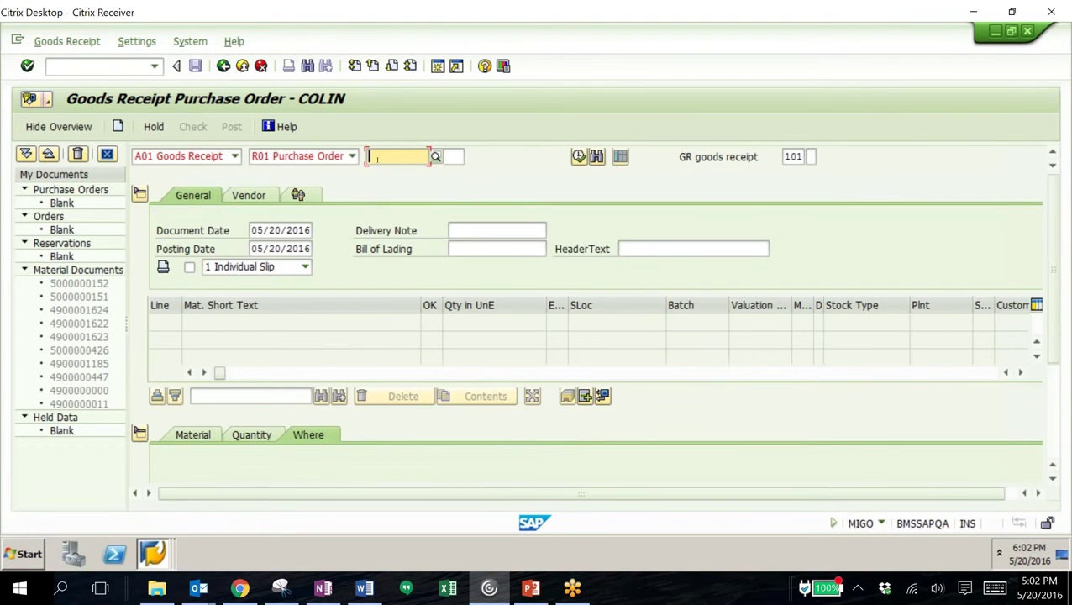
key("ctrl+v")
key("Return")
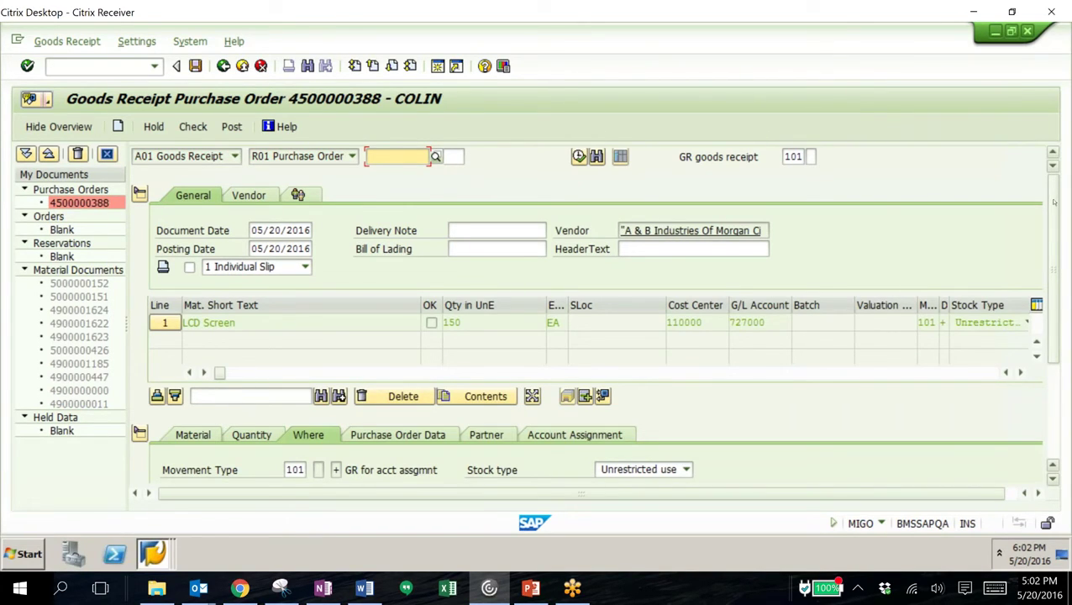
Review the LCD Screen line's receipt details, confirm the item, and post the goods receipt for 150 EA
scroll(1054, 202, "down", 3)
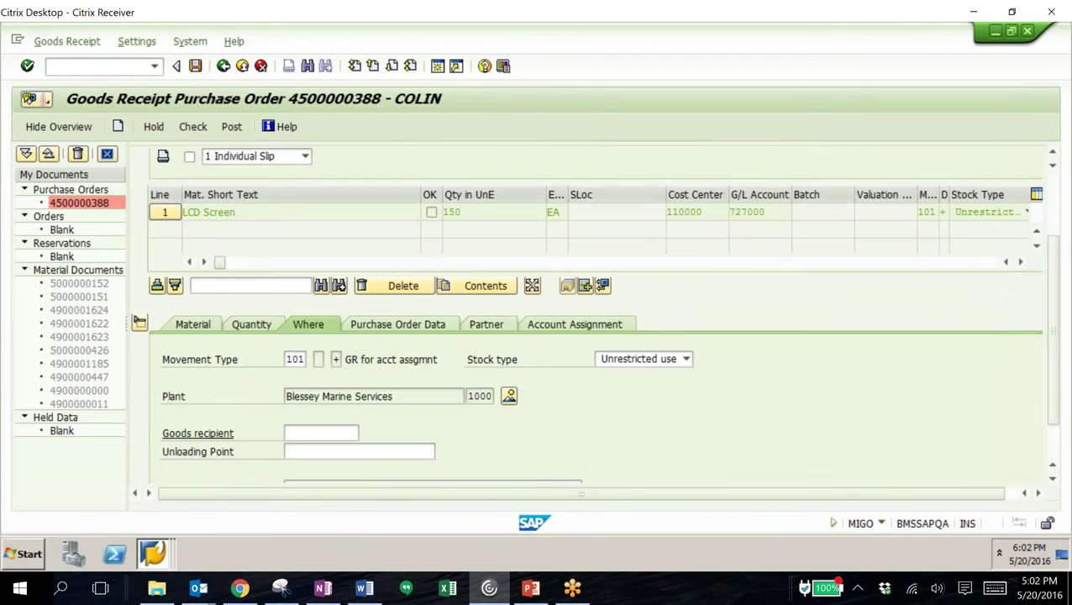
scroll(586, 314, "down", 1)
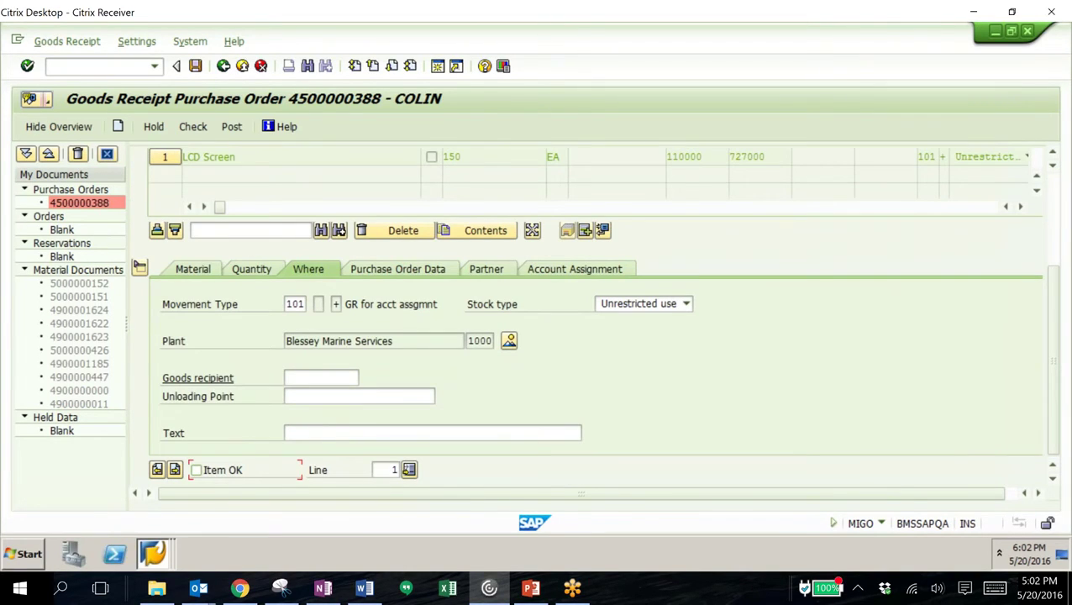
scroll(728, 402, "up", 4)
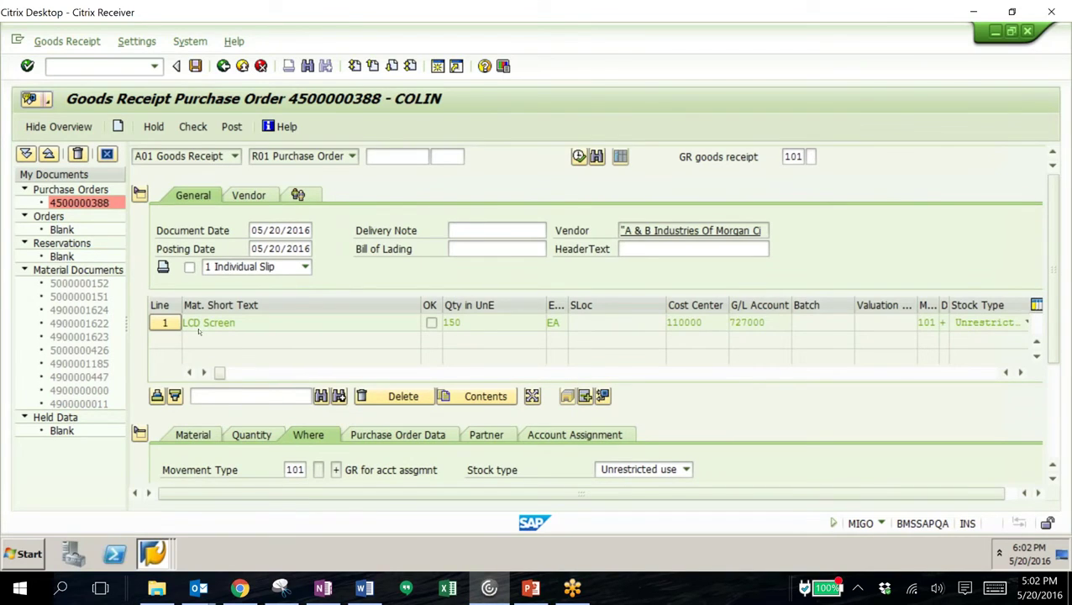
left_click(166, 324)
left_click(195, 66)
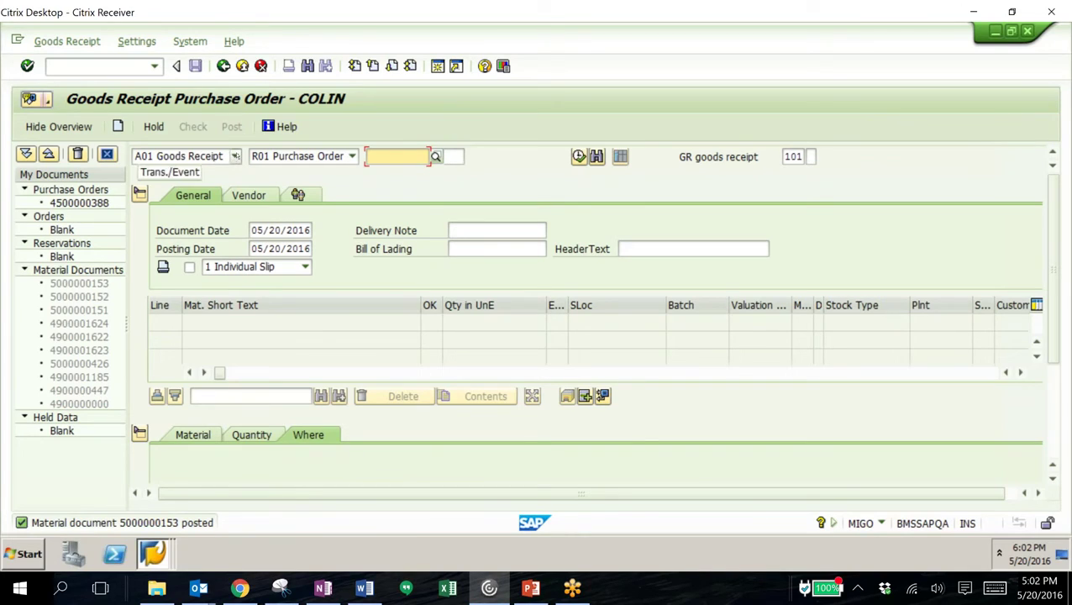
Display the posted material document and open the accounting document from its FI documents
left_click(220, 156)
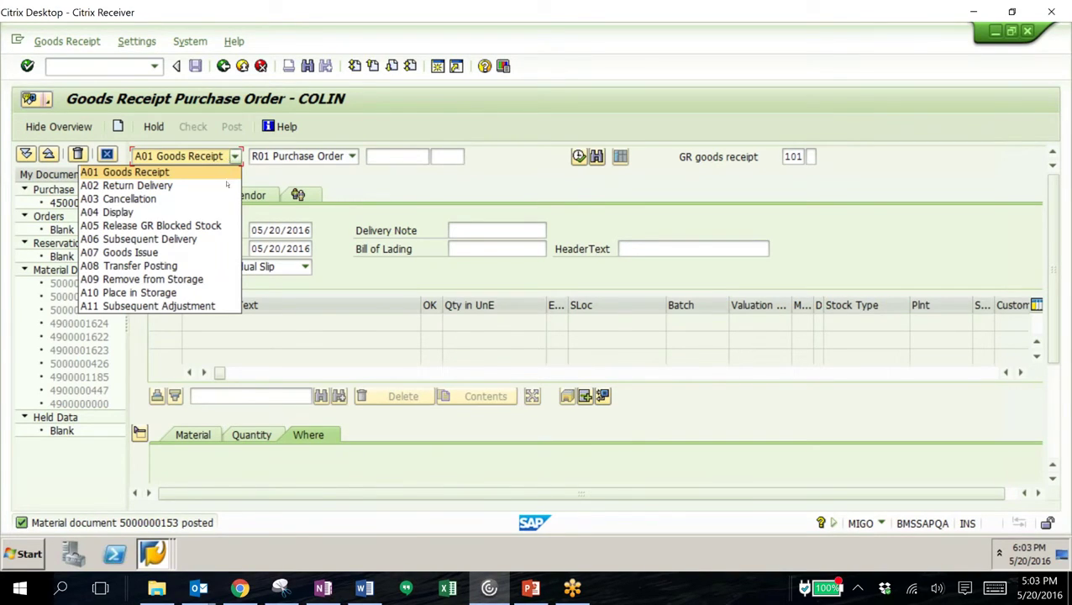
left_click(152, 214)
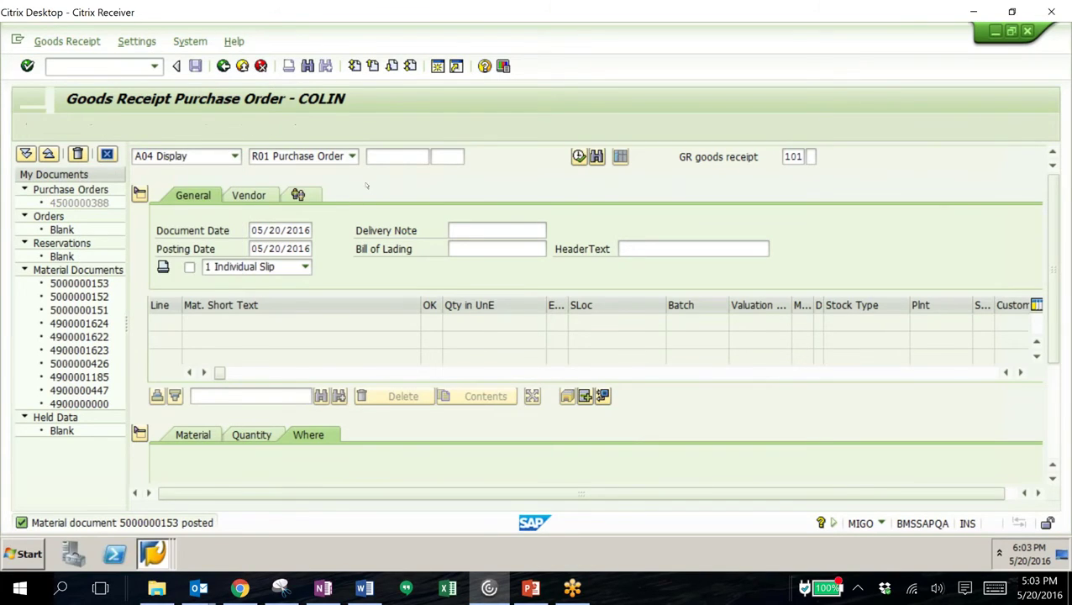
key("Return")
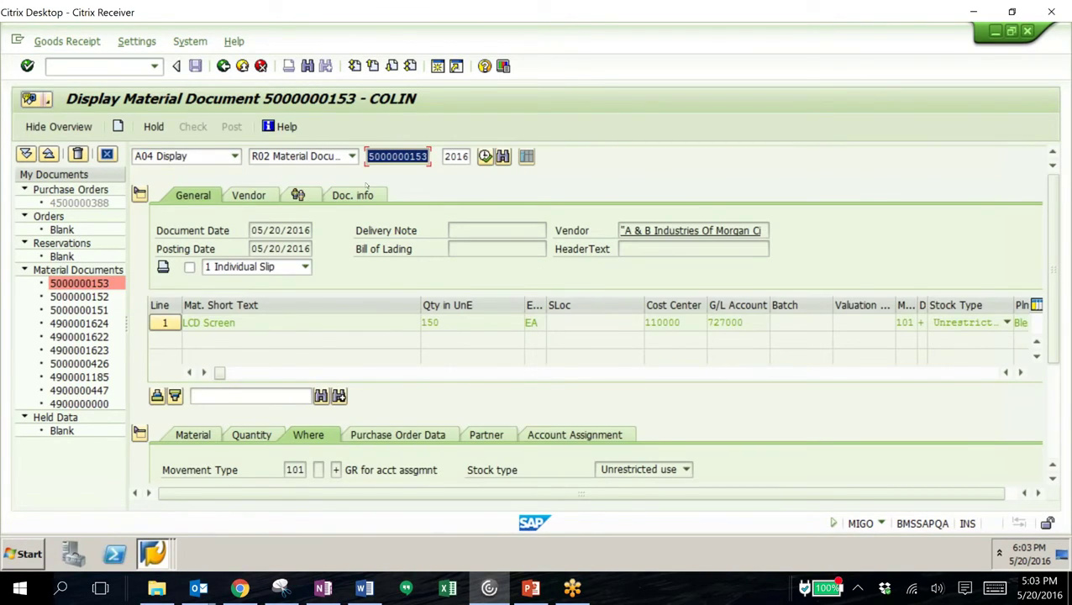
left_click(352, 195)
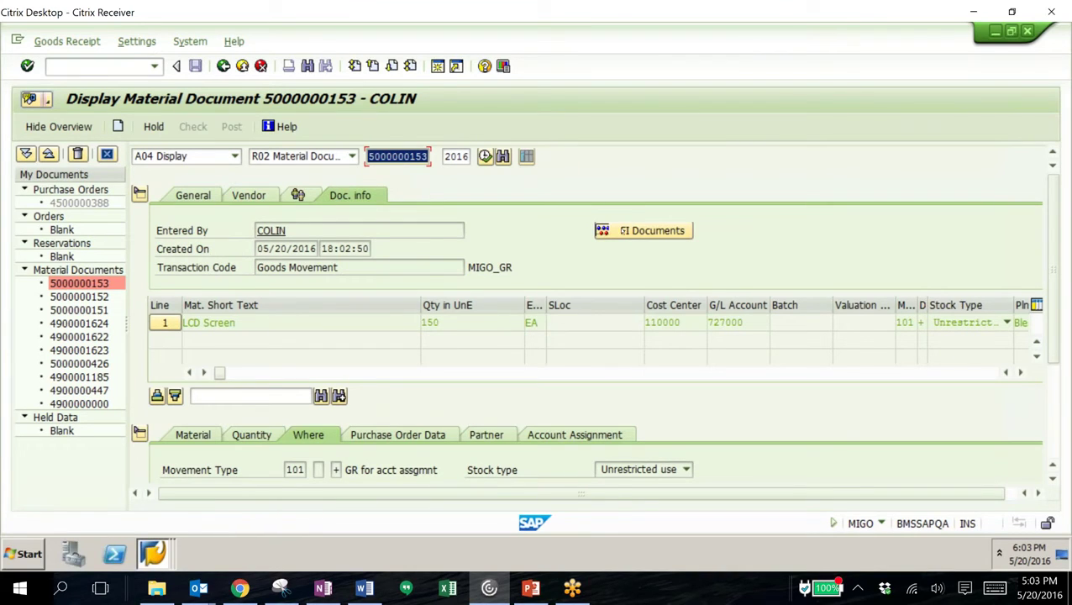
left_click(643, 231)
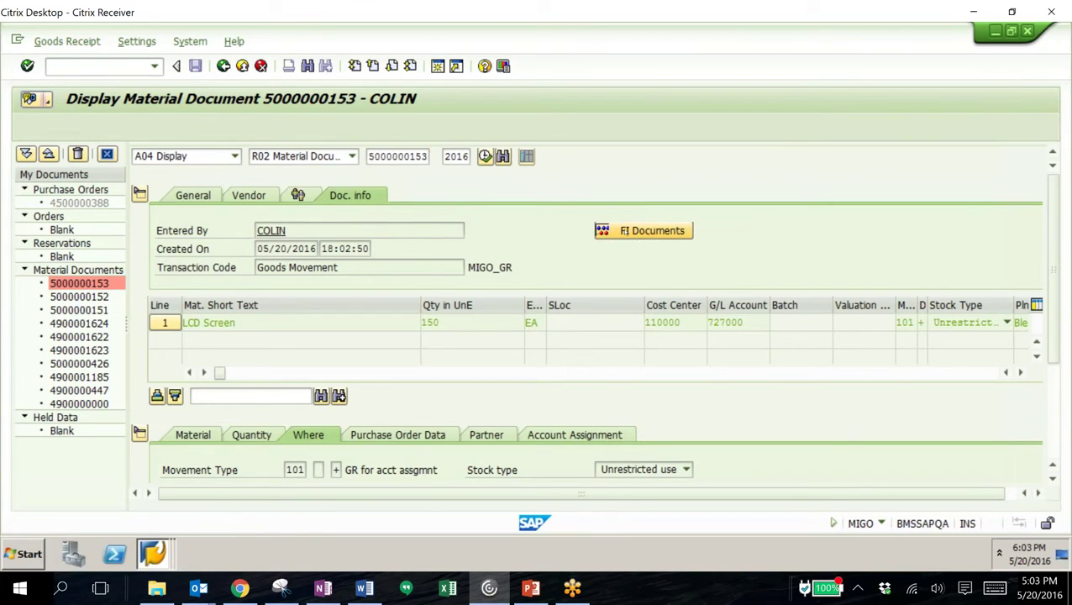
double_click(126, 225)
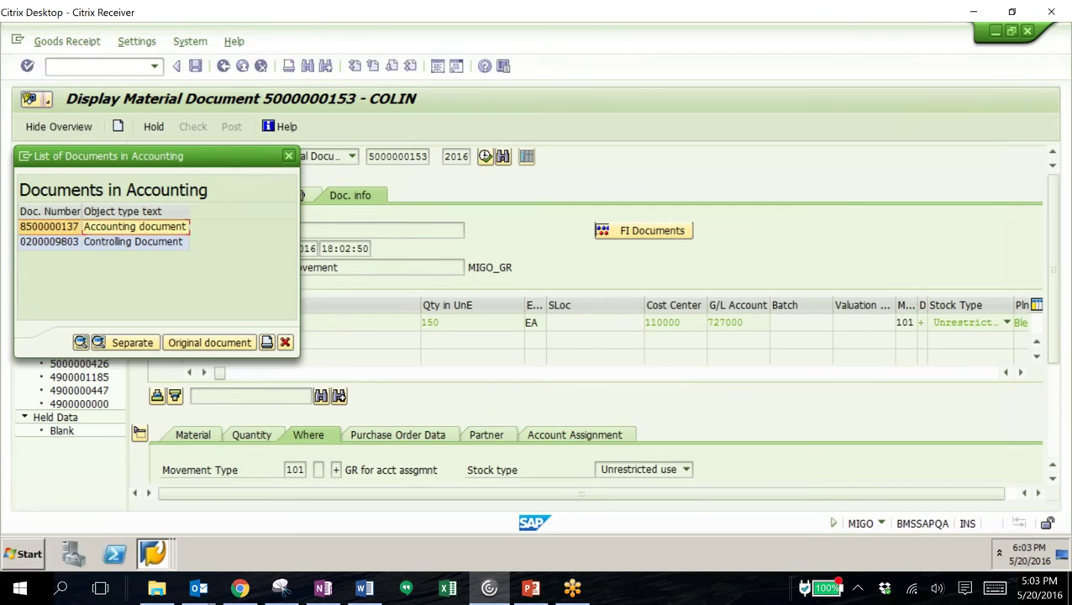
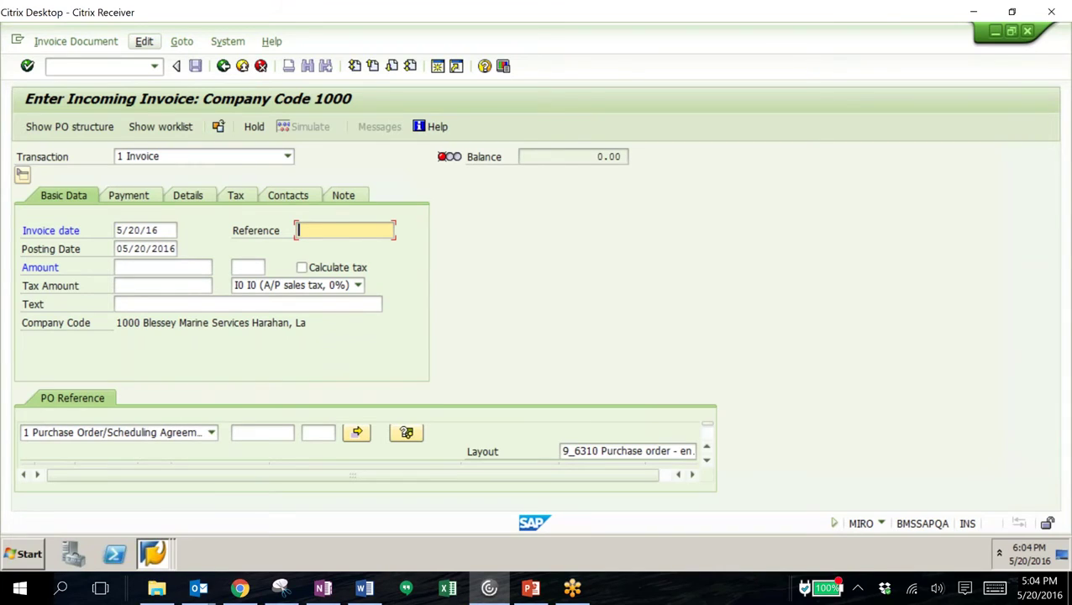
Enter the purchase reference on the incoming invoice and load the LCD Screen purchase order by its copied number
key("Return")
key("BackSpace")
type("6")
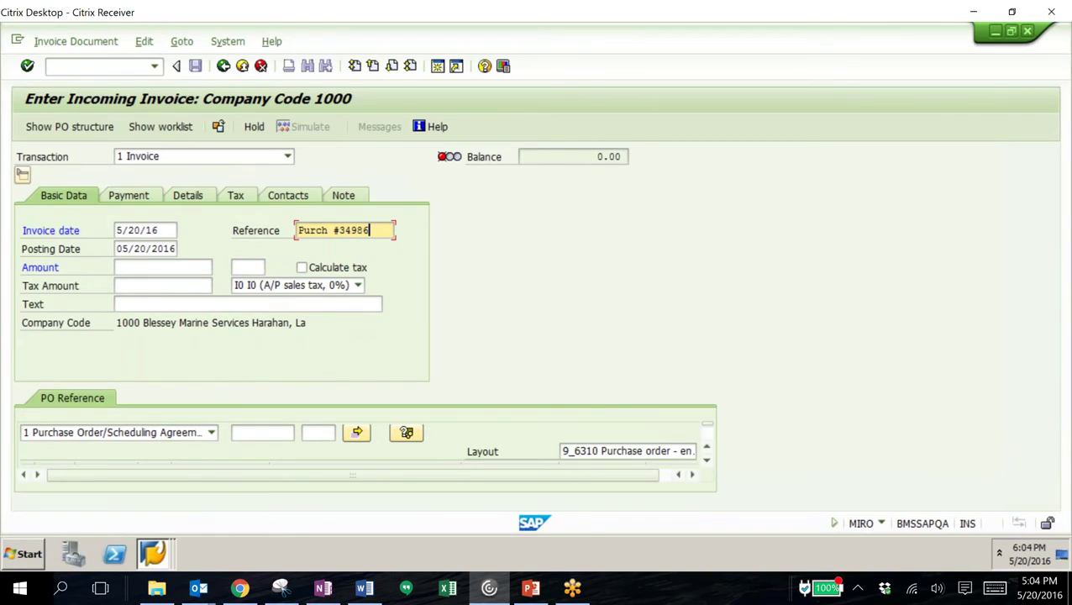
left_click(260, 432)
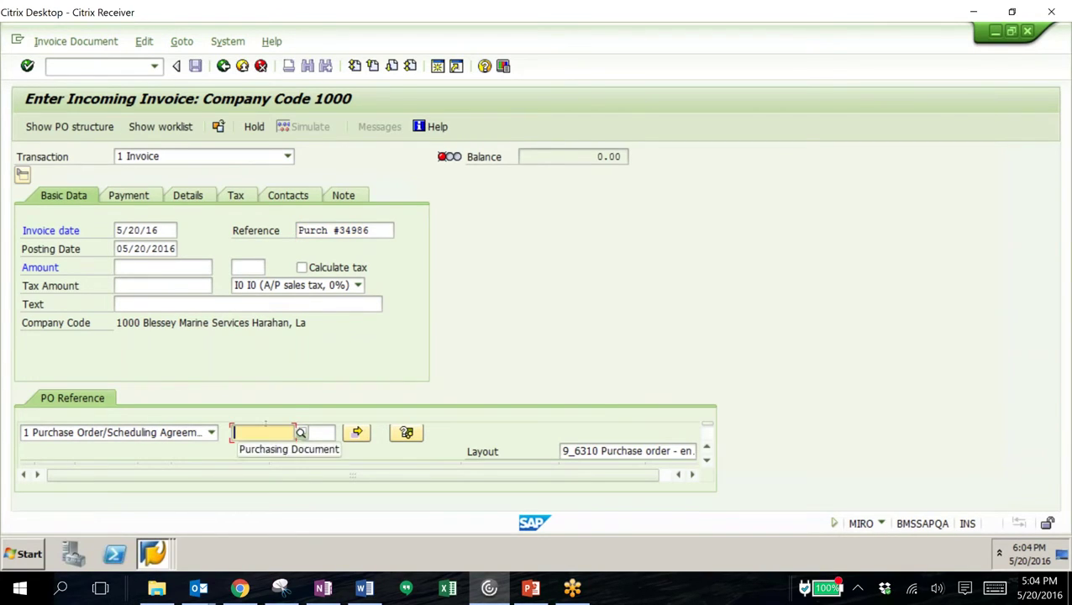
key("ctrl+v")
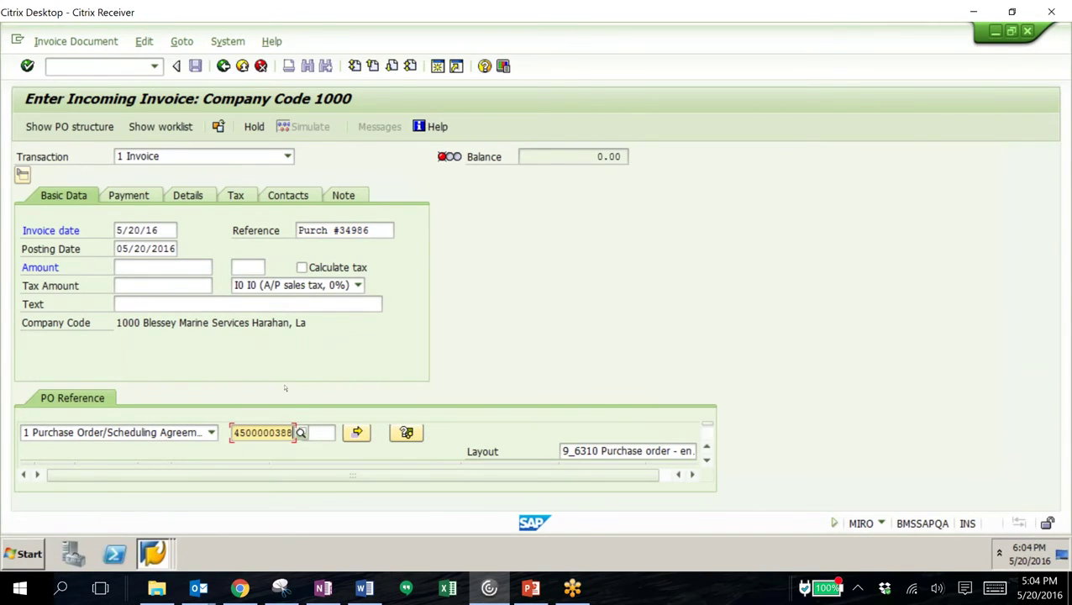
key("Return")
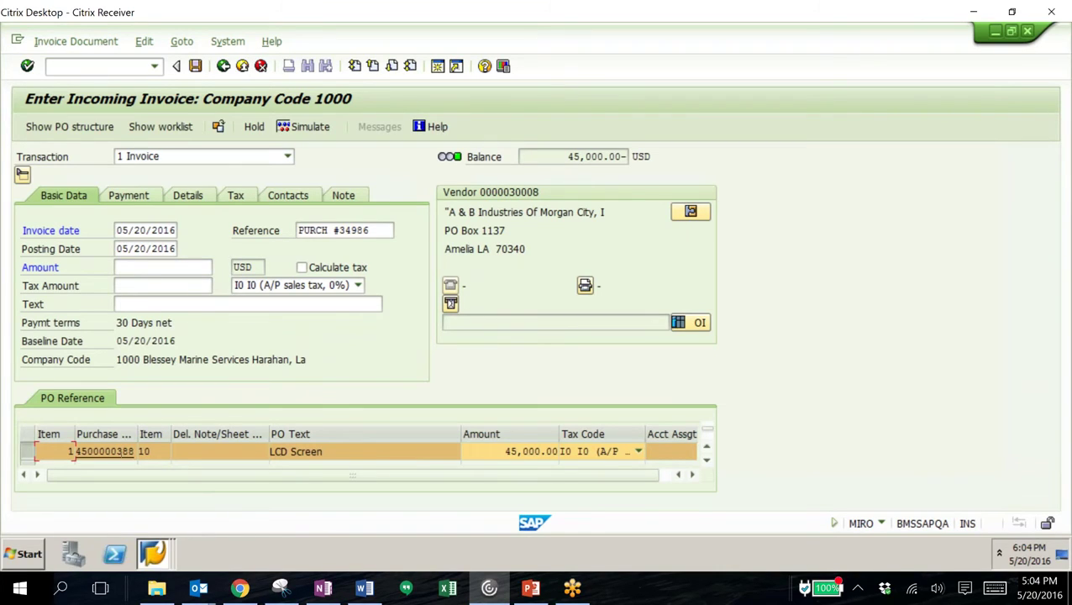
View the purchase order linked to the LCD Screen invoice item and return to the incoming invoice
left_click(117, 451)
double_click(117, 451)
left_click(222, 66)
Set the incoming invoice amount to 45,000.00 USD and post the invoice
left_click(152, 265)
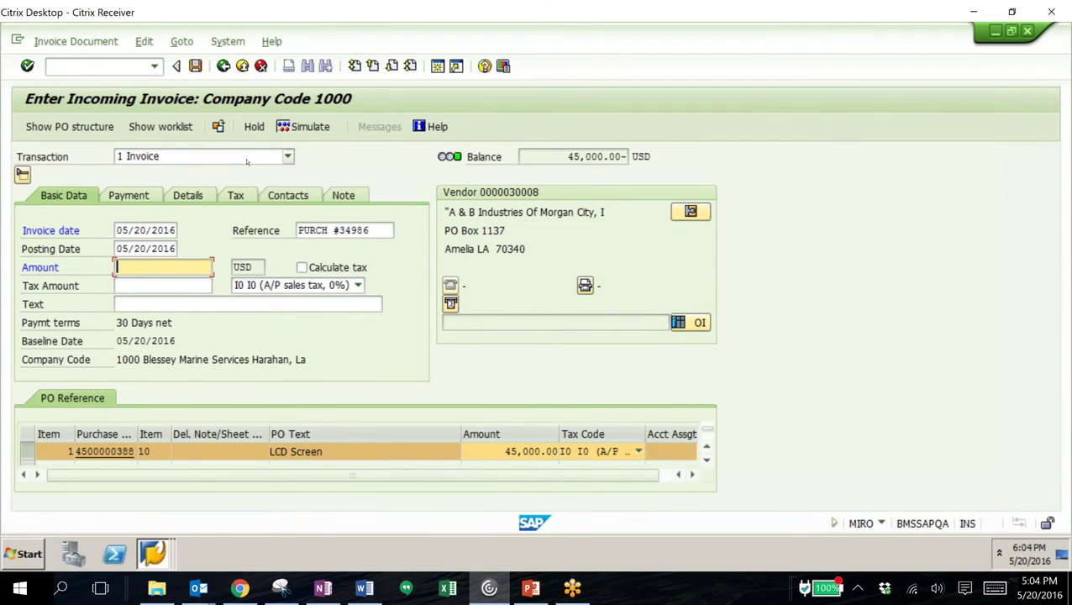
type("45000")
key("Return")
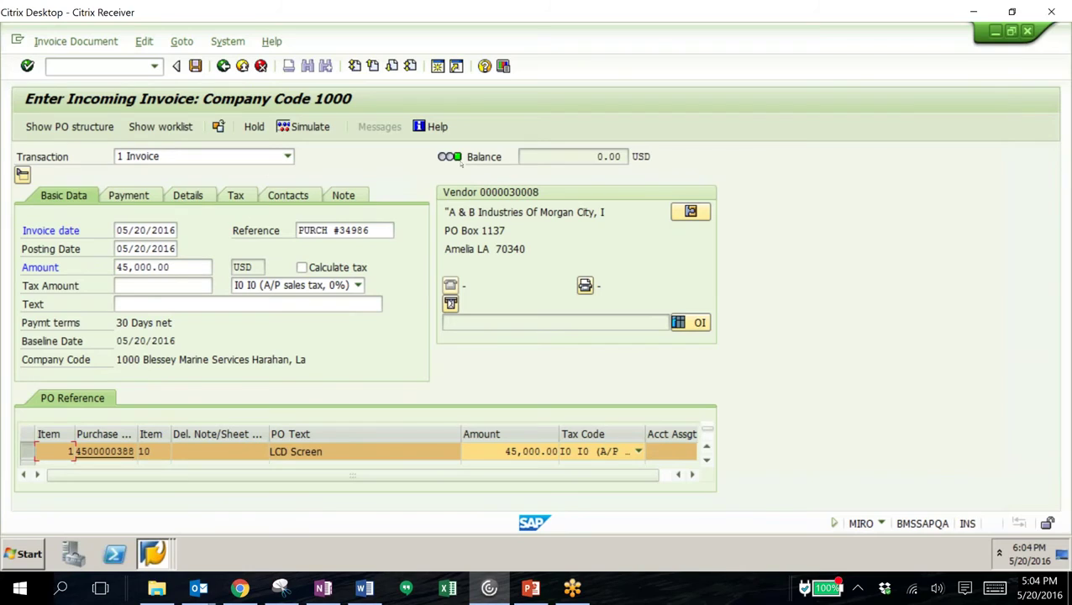
mouse_move(458, 162)
left_click(195, 66)
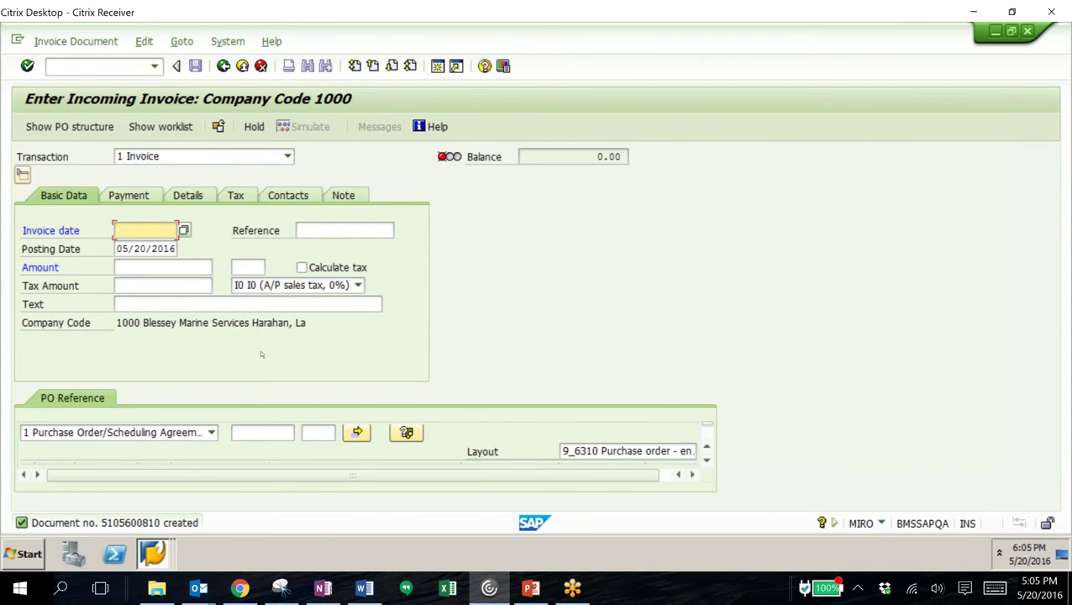
Open the vendor line item display with transaction /nfbl1n and list the prefilled vendor's open items for company code 1000
left_click(121, 63)
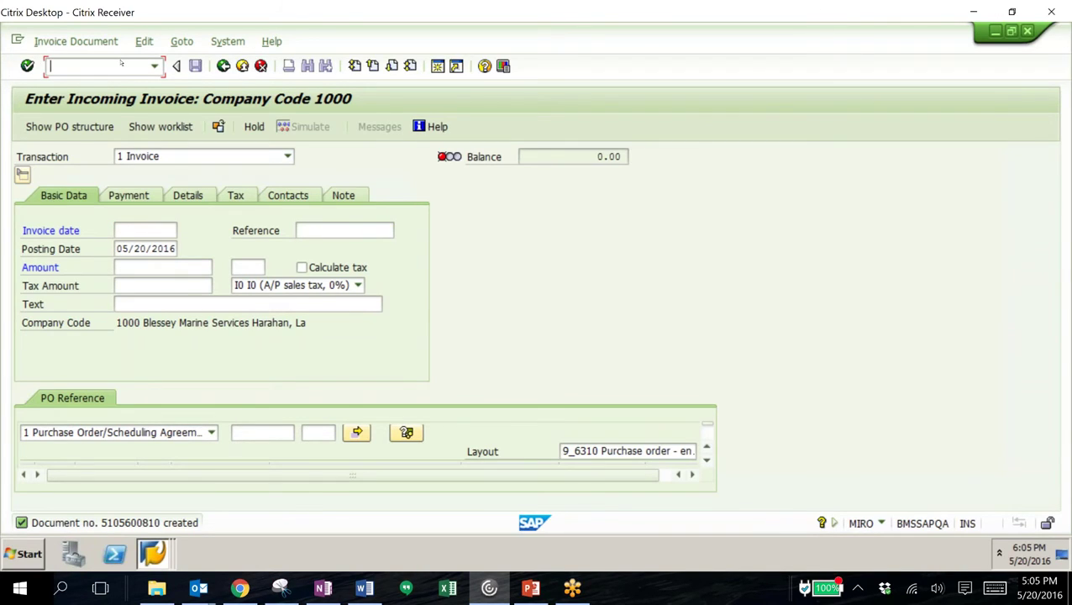
type("/nfbl1n")
key("Return")
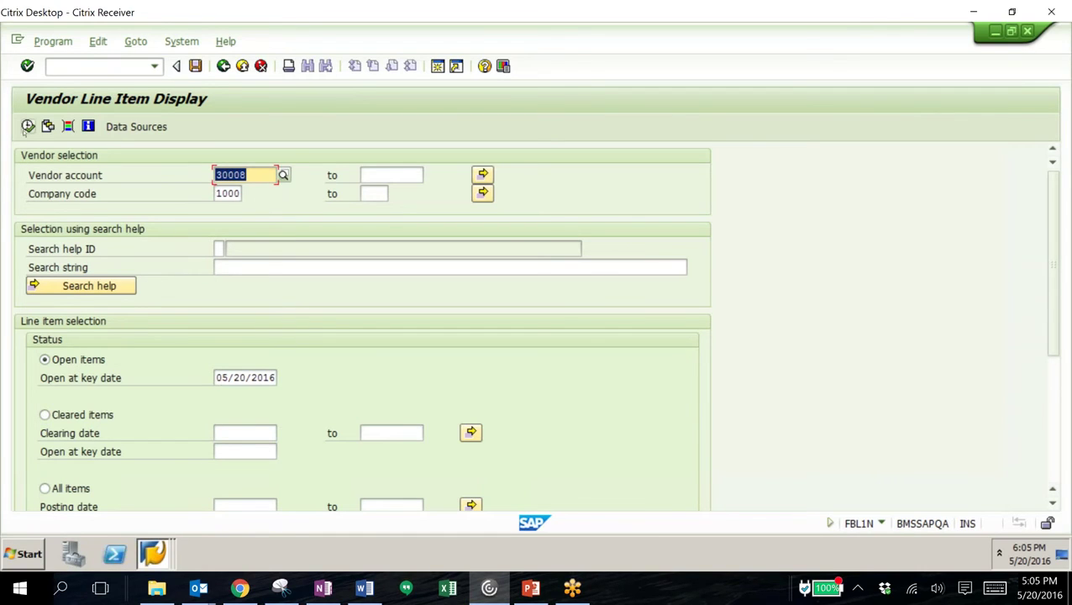
left_click(28, 127)
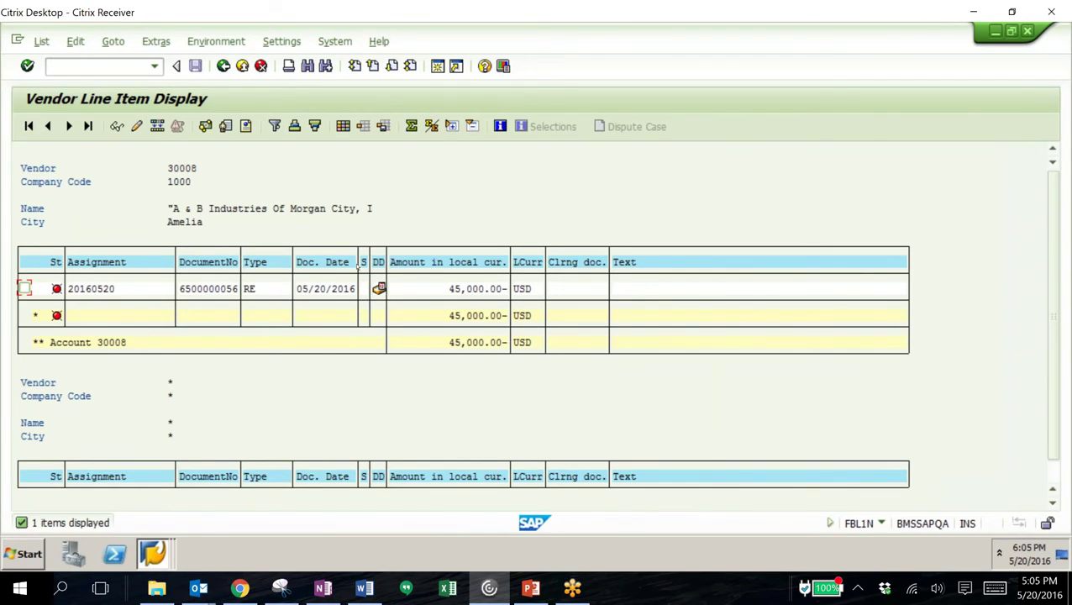
Open the vendor's open invoice line item and examine its additional details
mouse_move(379, 288)
double_click(156, 291)
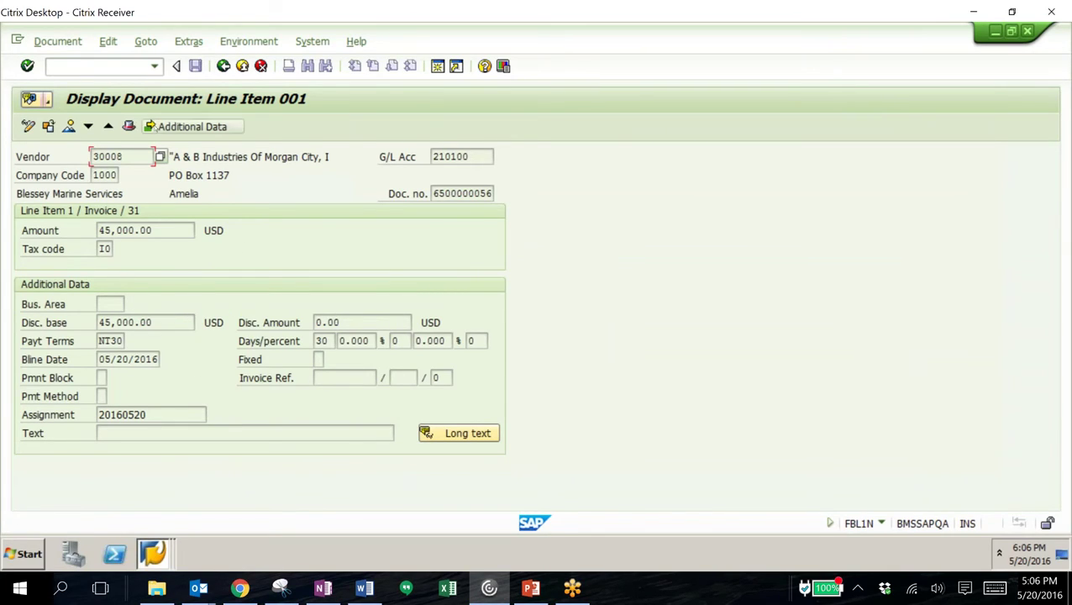
left_click(192, 126)
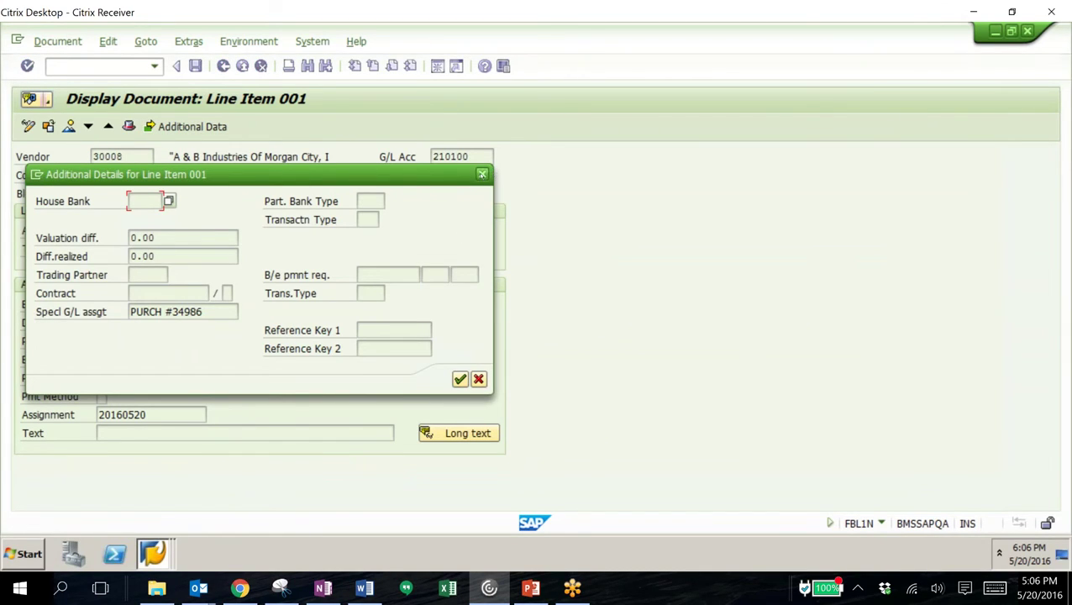
left_click(482, 174)
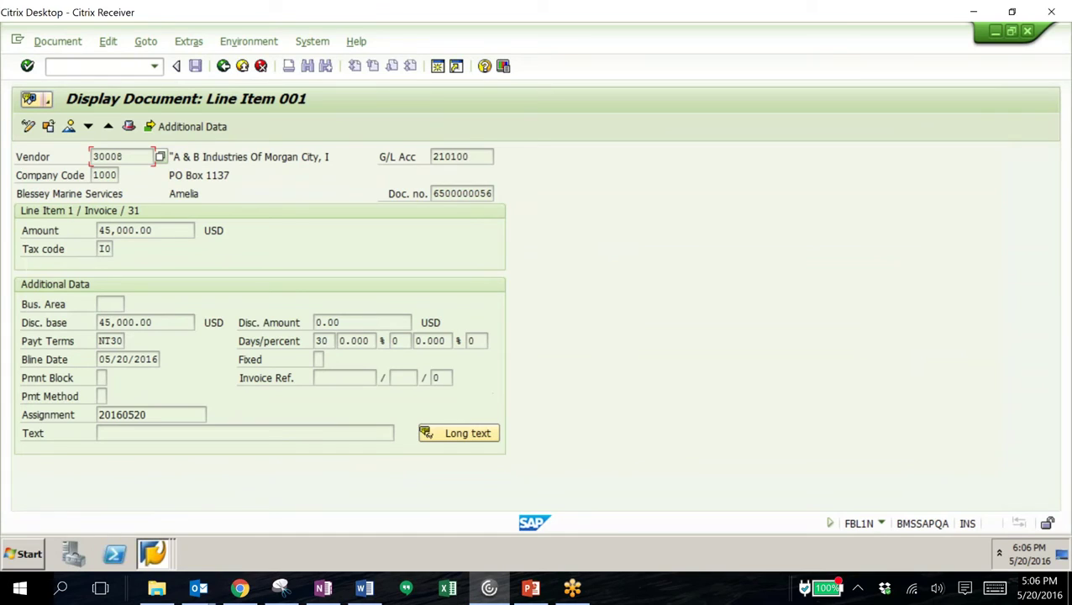
Examine the invoice document's data entry view and the line item's change view, and return to the vendor line item list
left_click(69, 126)
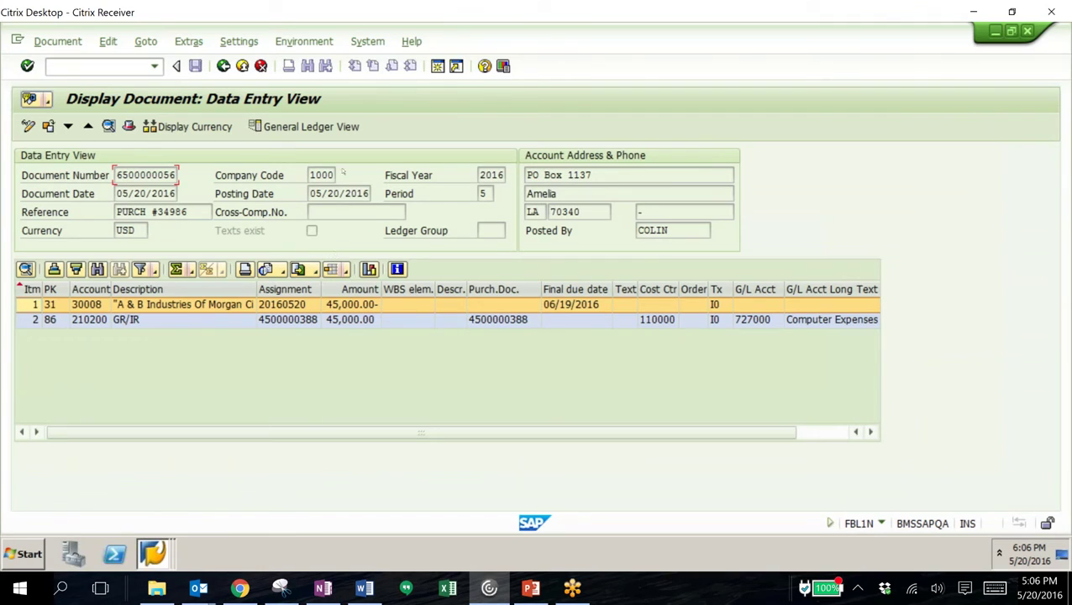
left_click(223, 67)
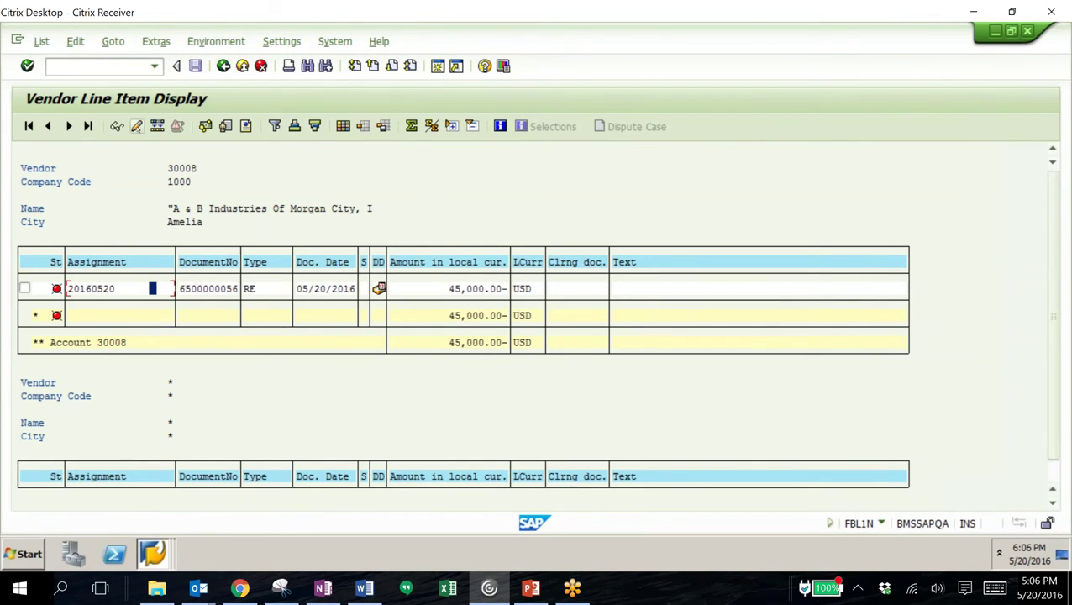
left_click(137, 126)
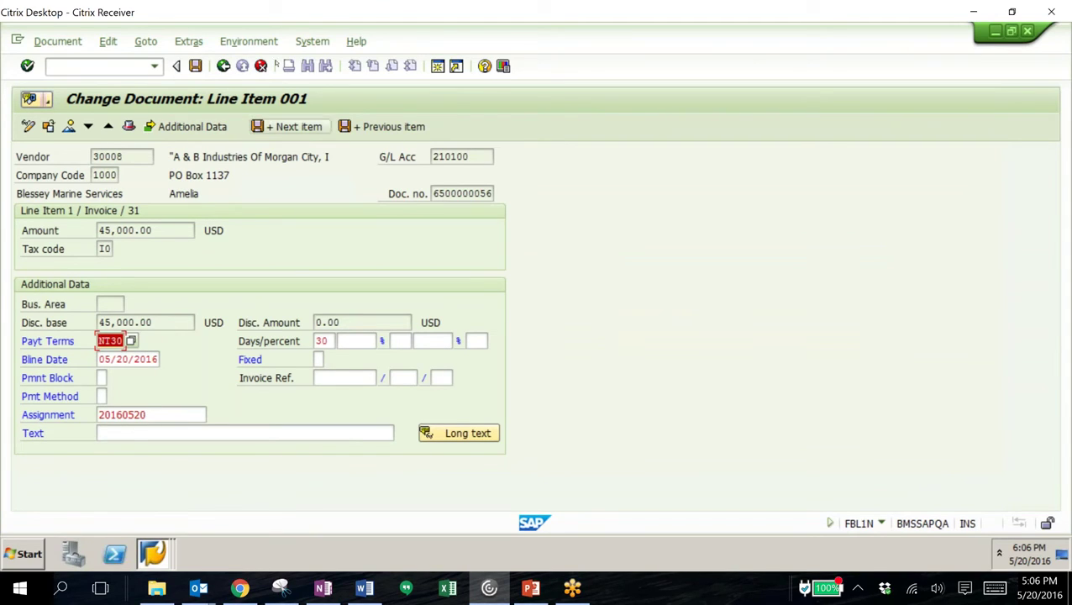
left_click(222, 66)
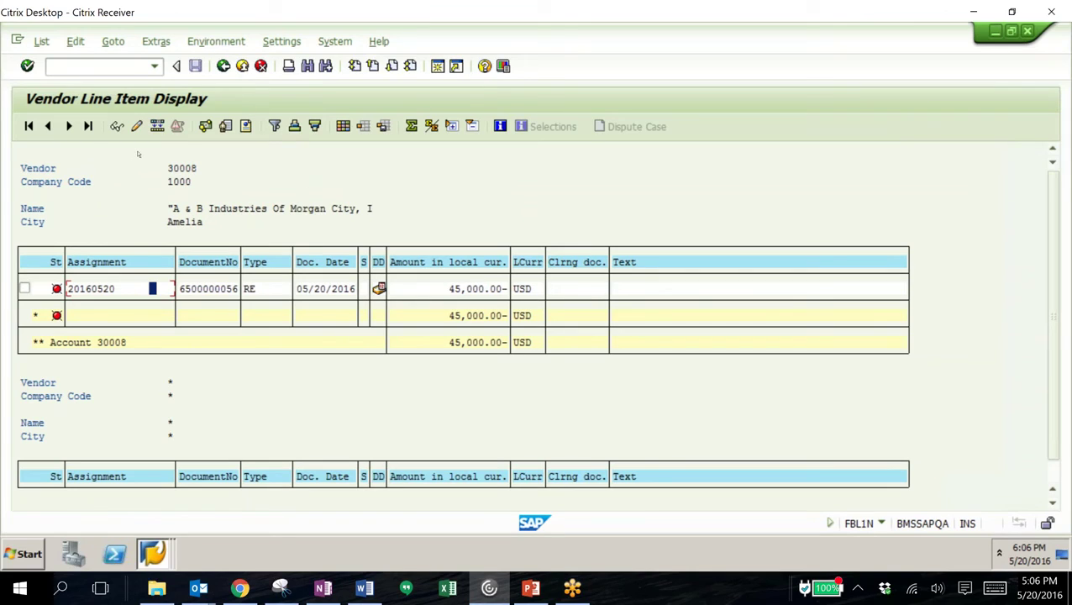
Open the purchasing documents per vendor report with transaction /nme2l and set its scope of list to ALV
left_click(87, 67)
type("/nme2l")
key("Return")
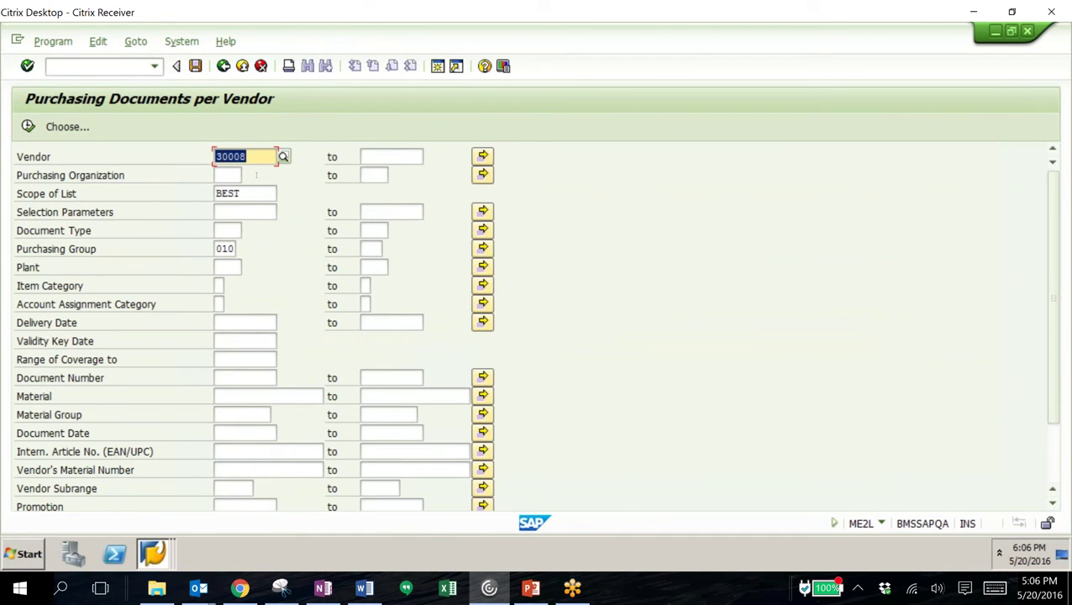
left_click(247, 193)
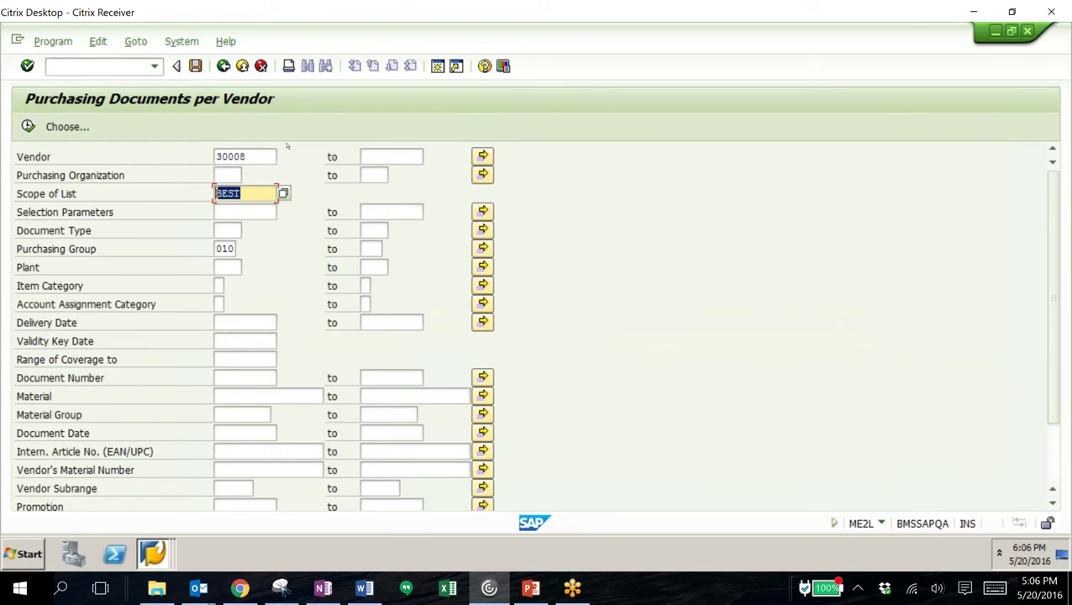
left_click(283, 193)
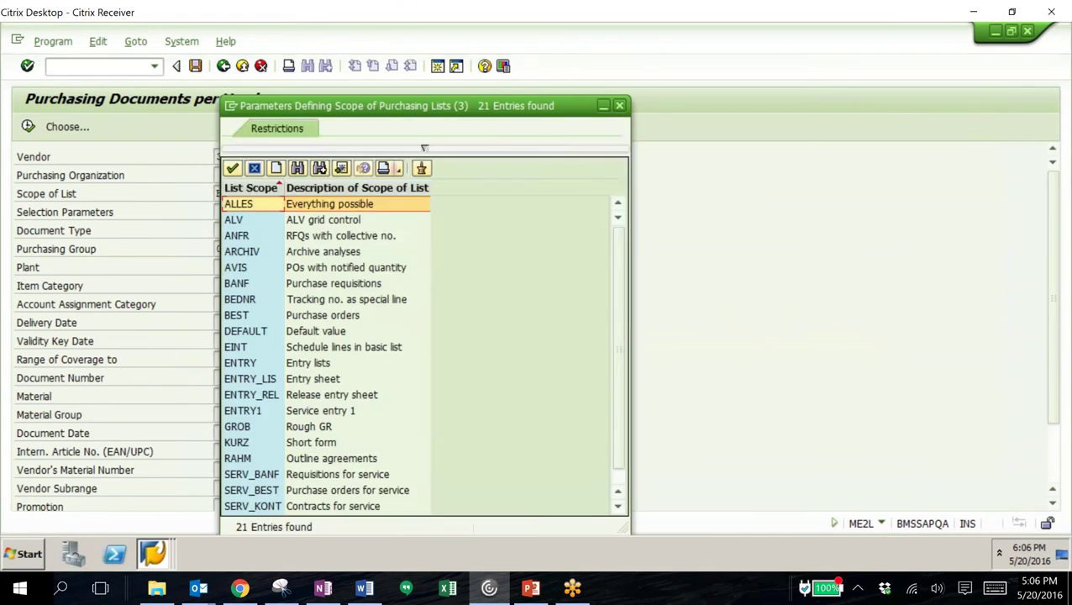
double_click(263, 220)
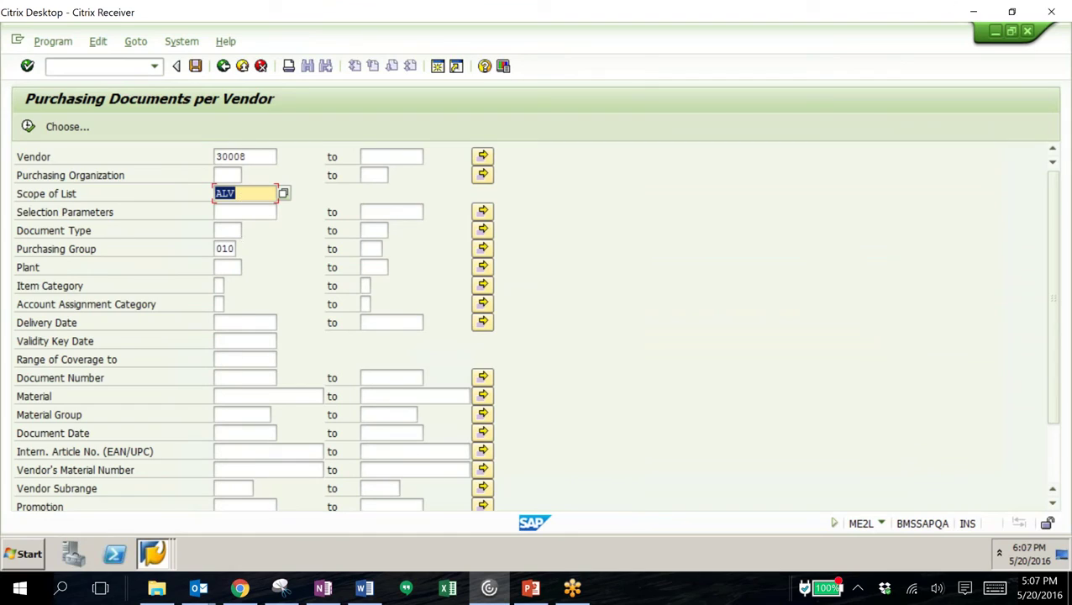
Review the available purchasing groups, keep group 010, and execute the report for the prefilled vendor
left_click(220, 248)
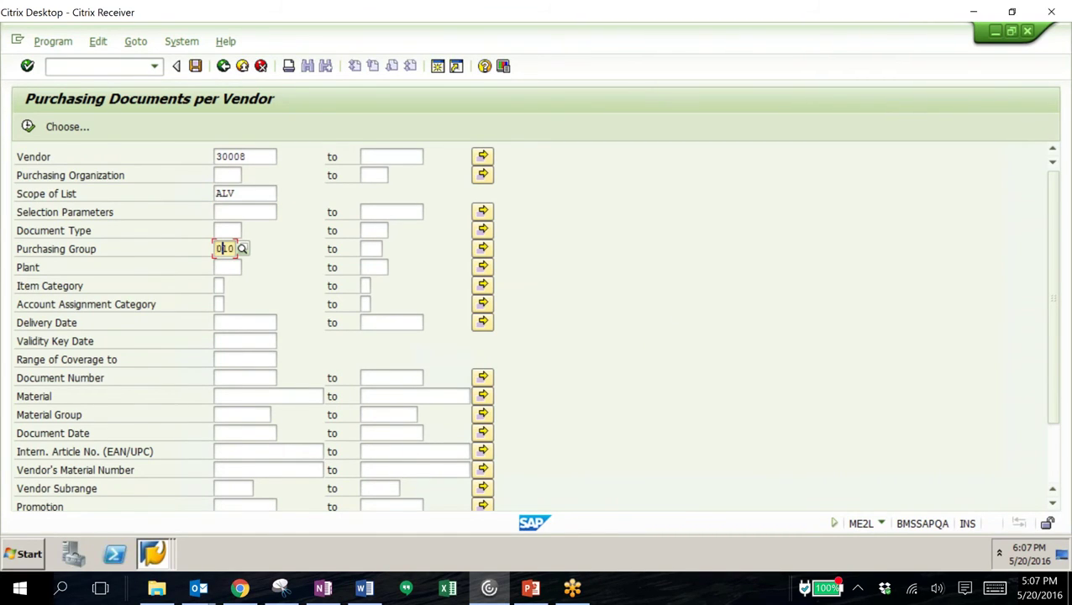
left_click(241, 249)
left_click(277, 144)
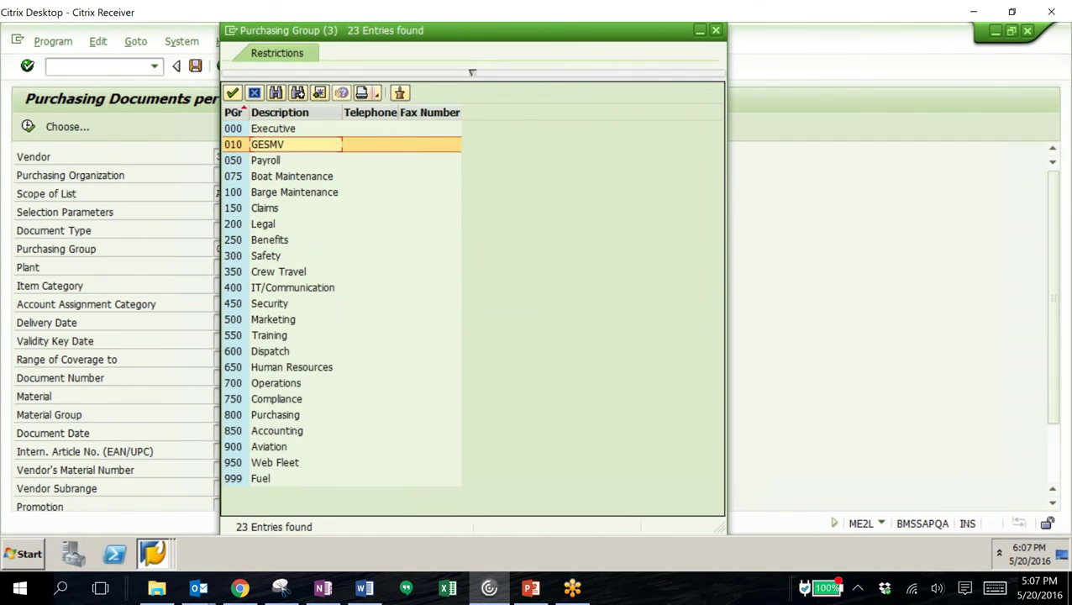
left_click(716, 31)
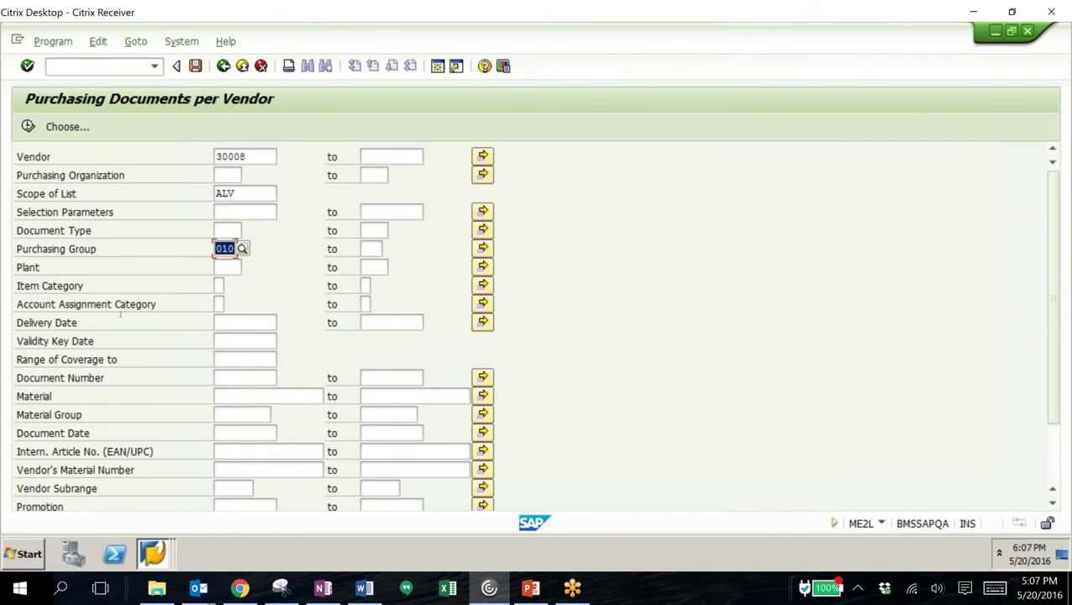
scroll(126, 420, "down", 4)
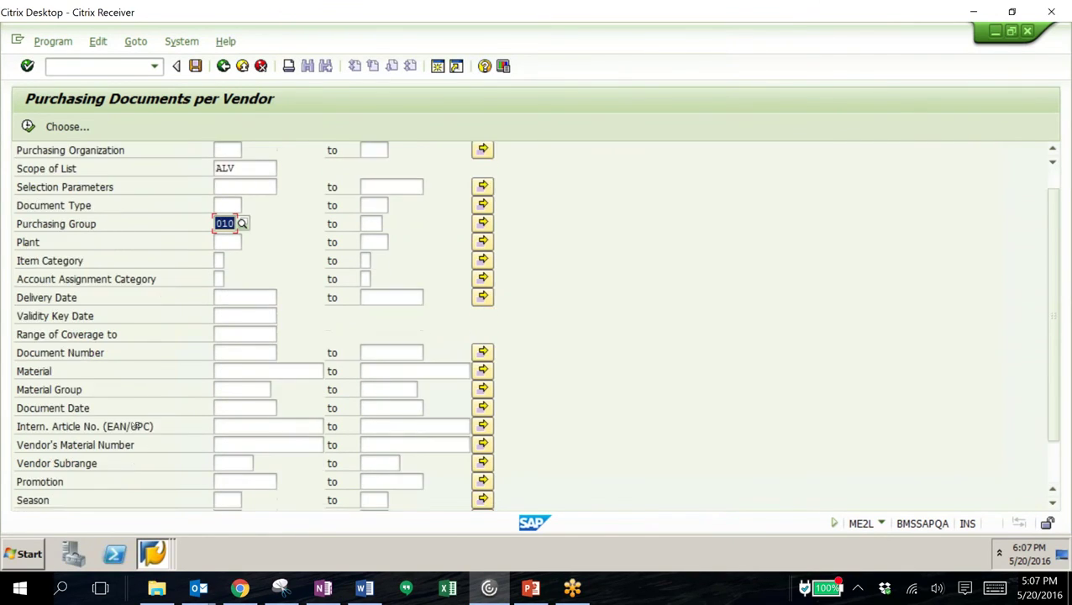
scroll(123, 422, "up", 3)
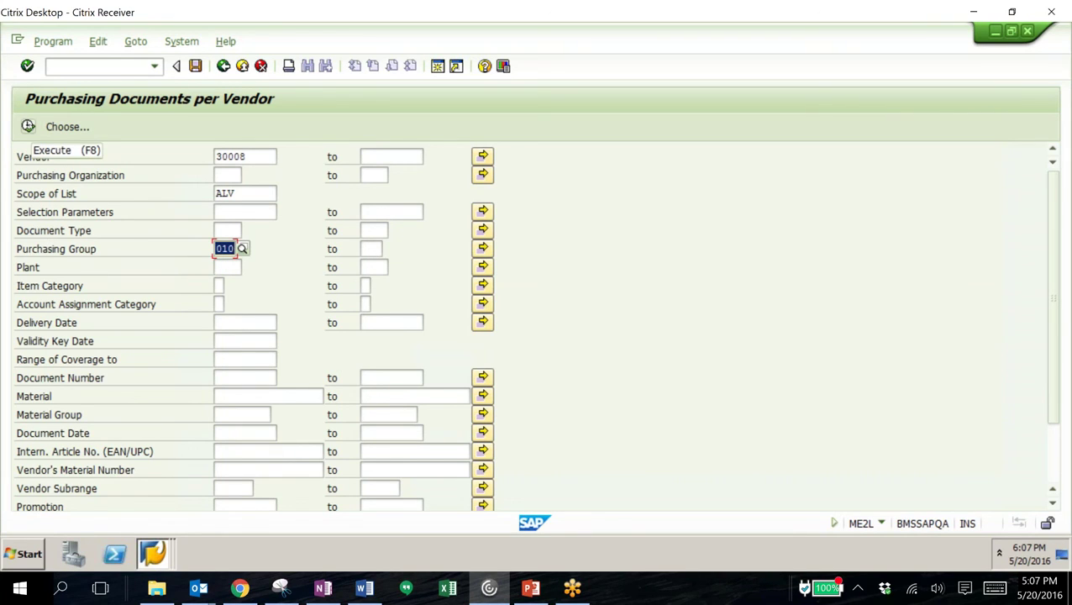
left_click(27, 127)
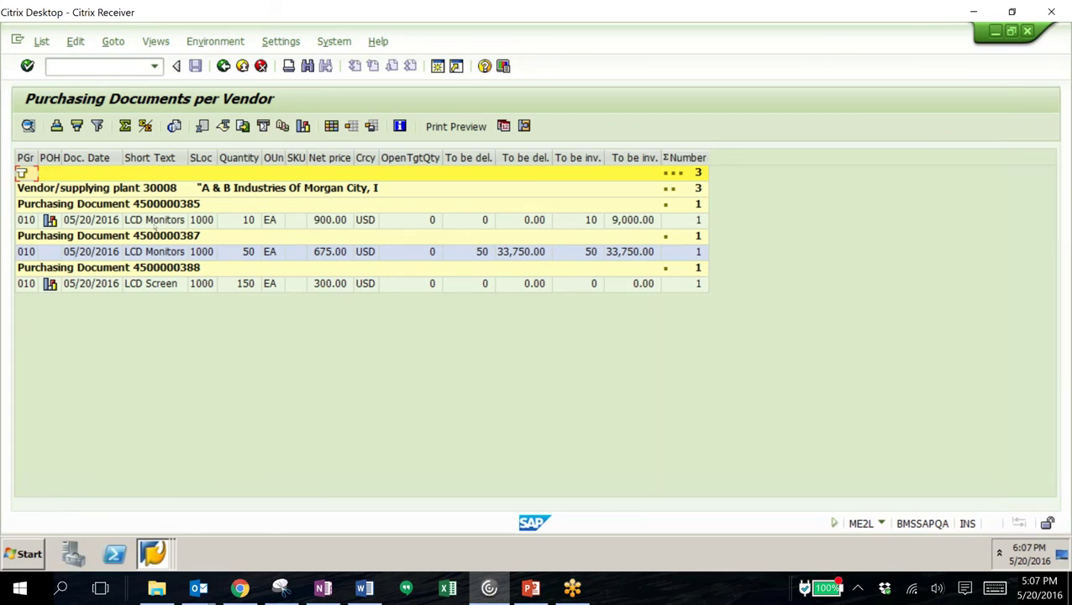
Examine the vendor's LCD monitor and LCD screen purchase orders, including the quantities and values still to be delivered and invoiced
left_click(155, 222)
left_click(90, 284)
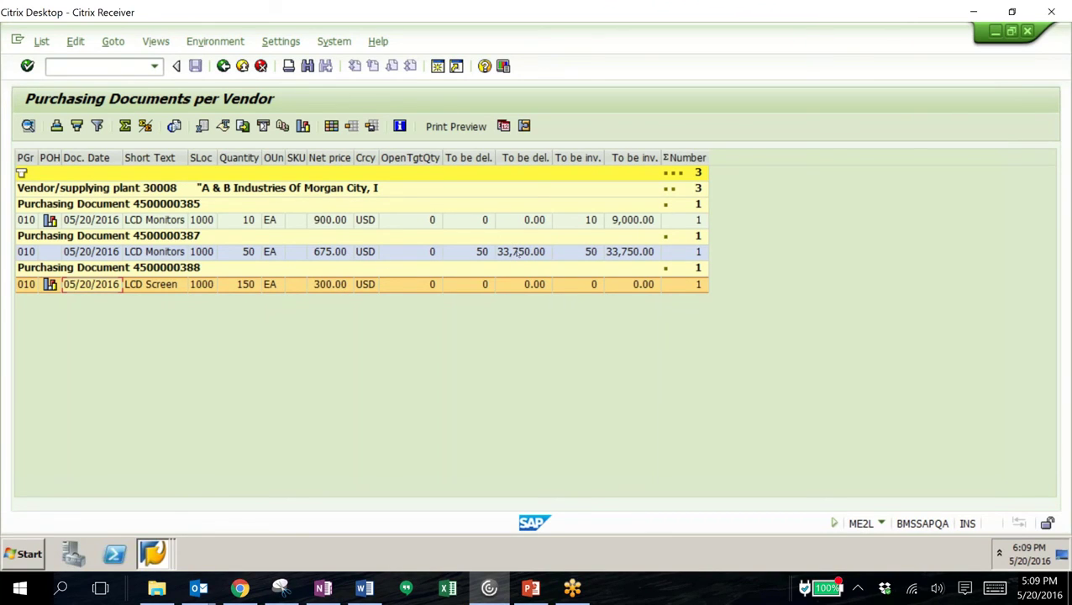
left_click(515, 251)
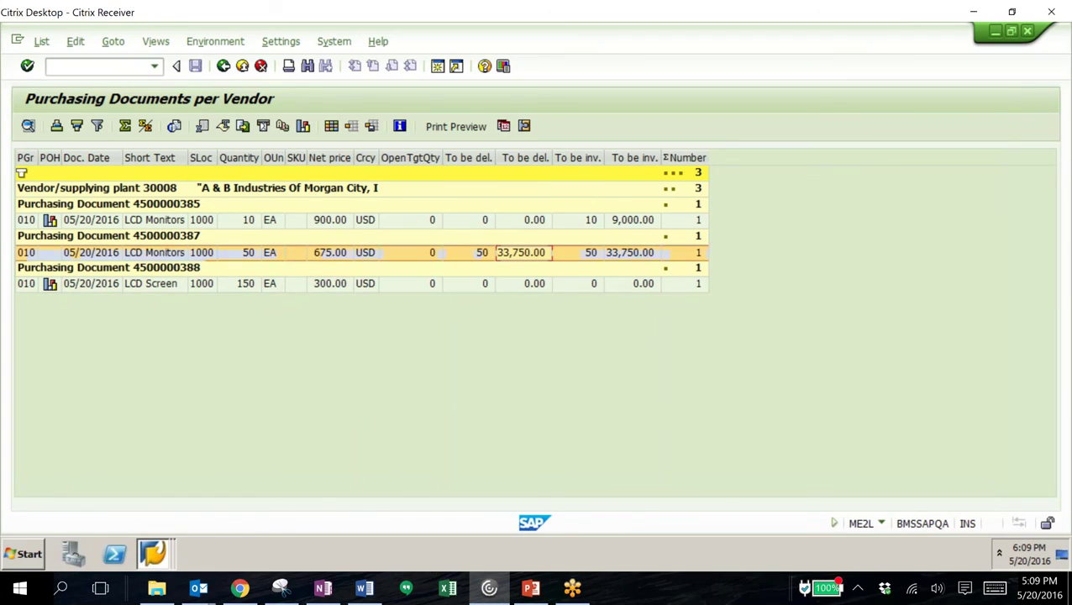
left_click(574, 256)
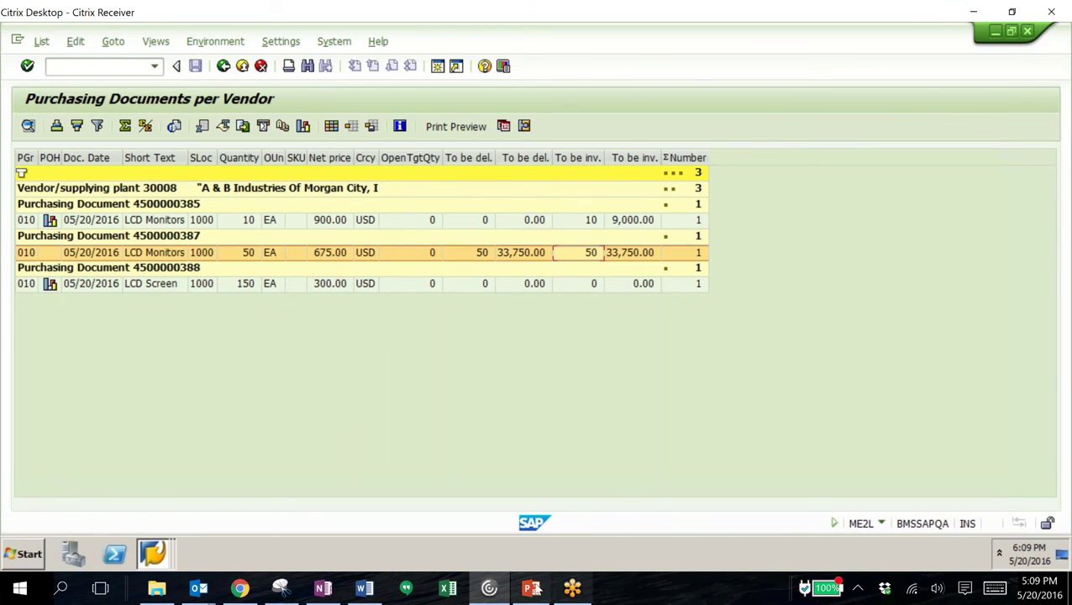
Switch to the PowerPoint presentation titled SAP Purchase Order Process
left_click(533, 588)
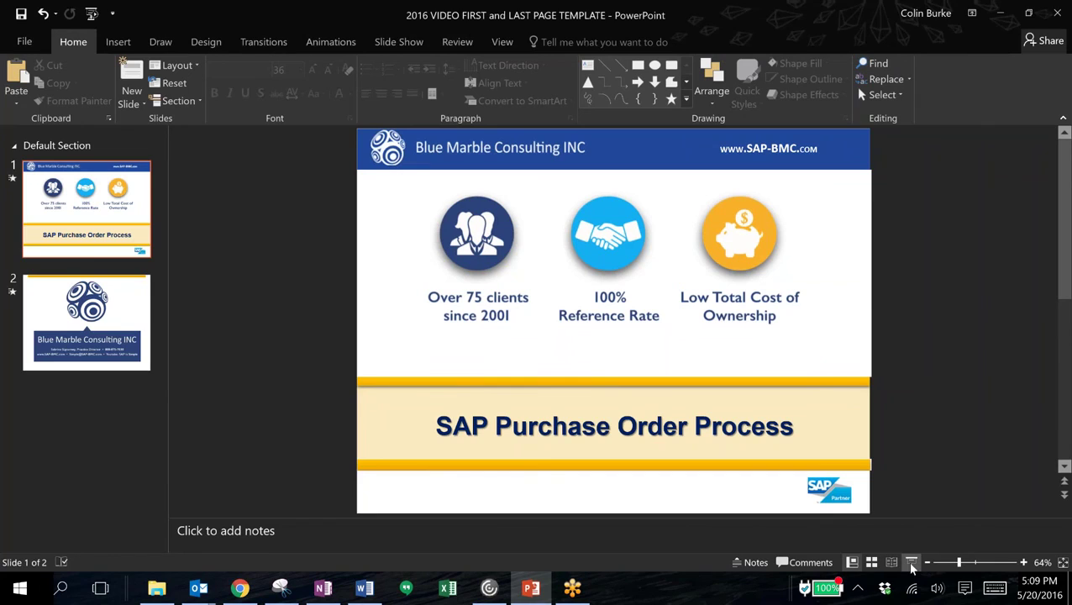